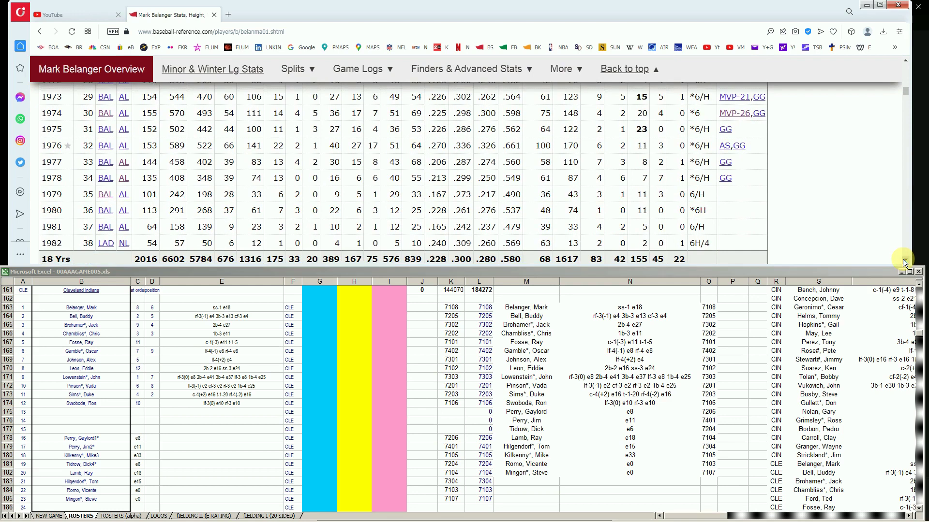
For Mark Belanger in the Cleveland Indians roster, enter 10000 in the blue column G and the note "trade" in column J
left_click(904, 63)
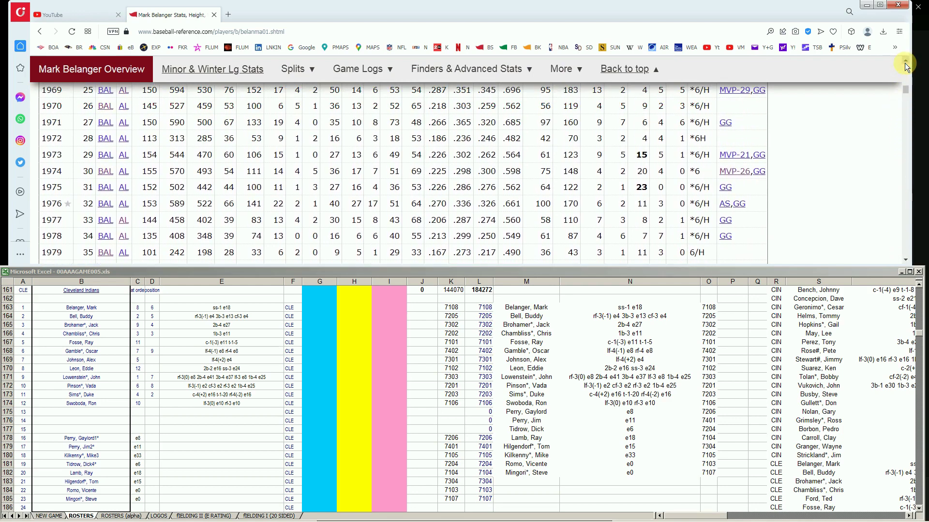
left_click(905, 63)
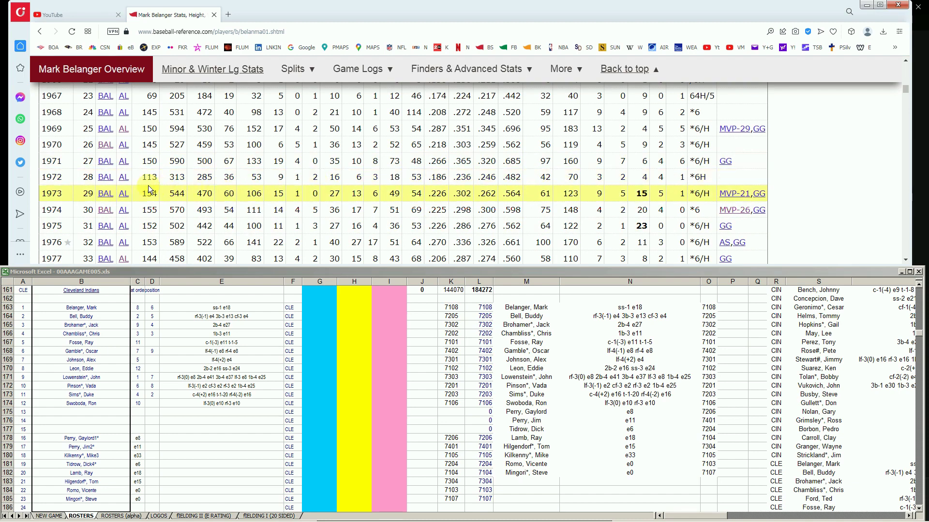
left_click(308, 309)
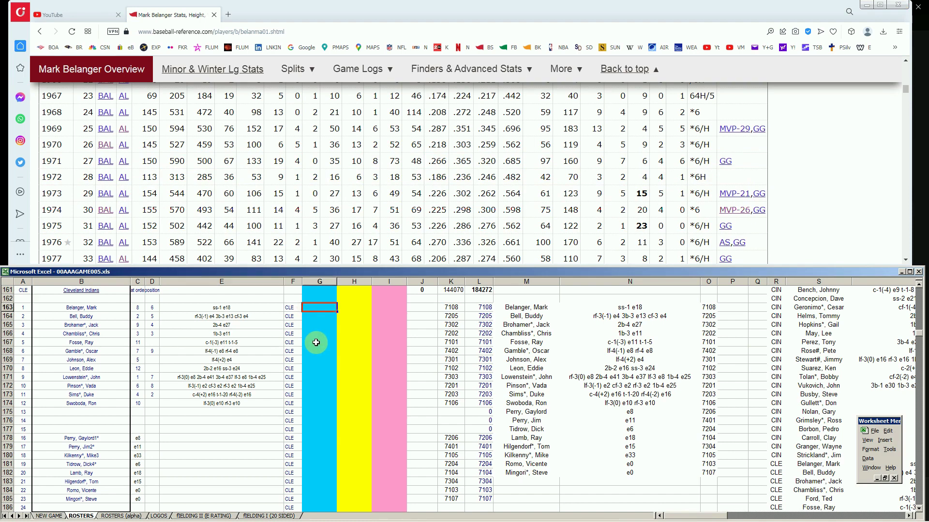
type("10000")
key("Right")
key("Right")
key("Right")
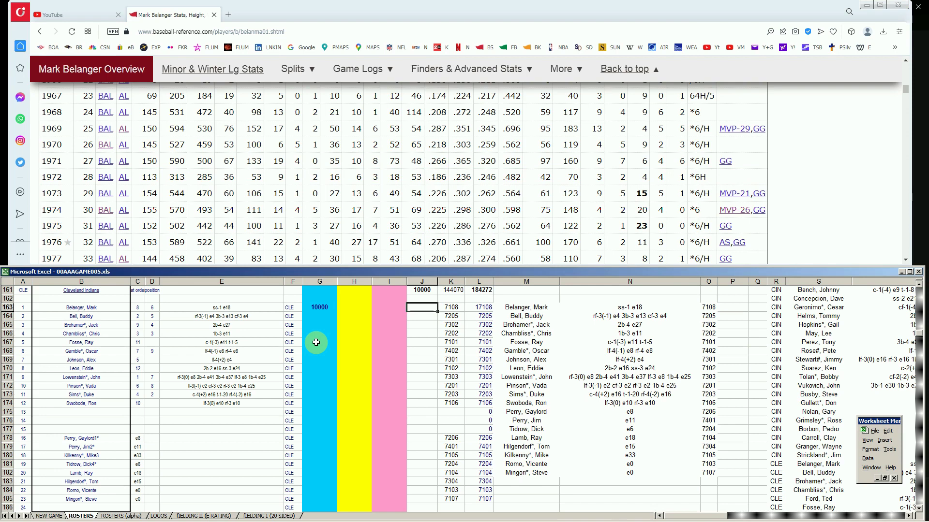
type("trade")
key("Return")
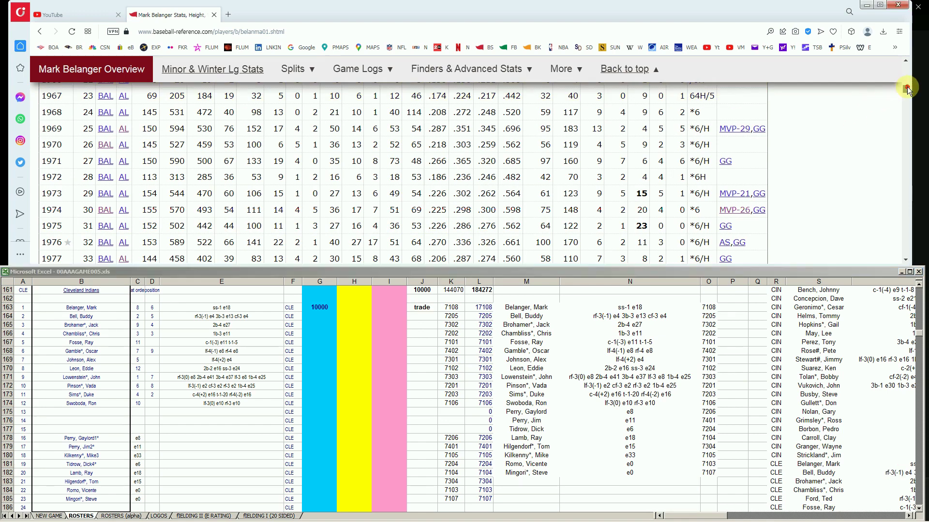
Search Baseball Reference for "fosse" and open Ray Fosse's player page
left_click_drag(902, 88, 904, 67)
left_click(732, 84)
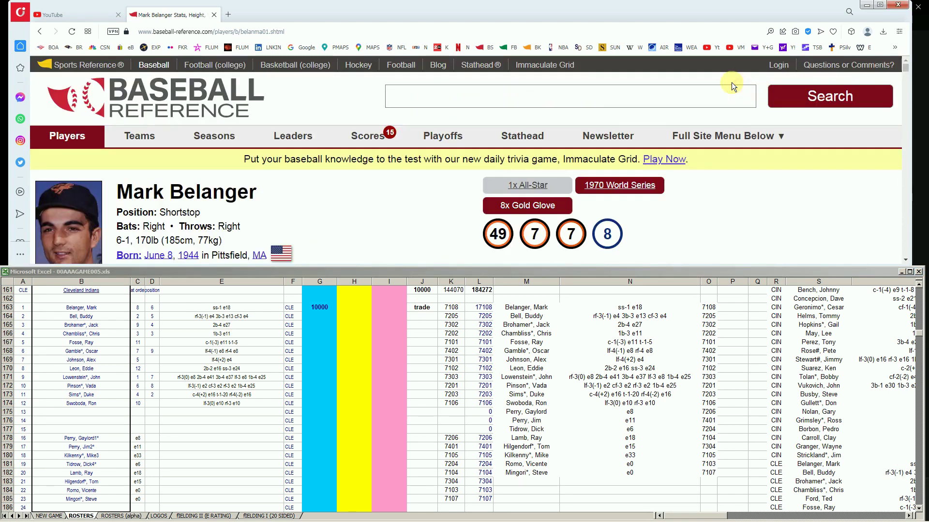
type("fosse")
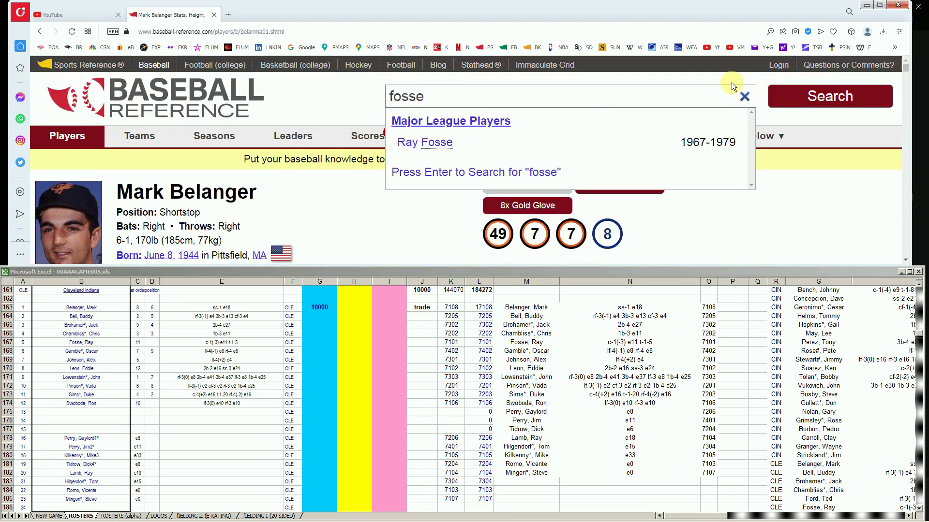
left_click(441, 141)
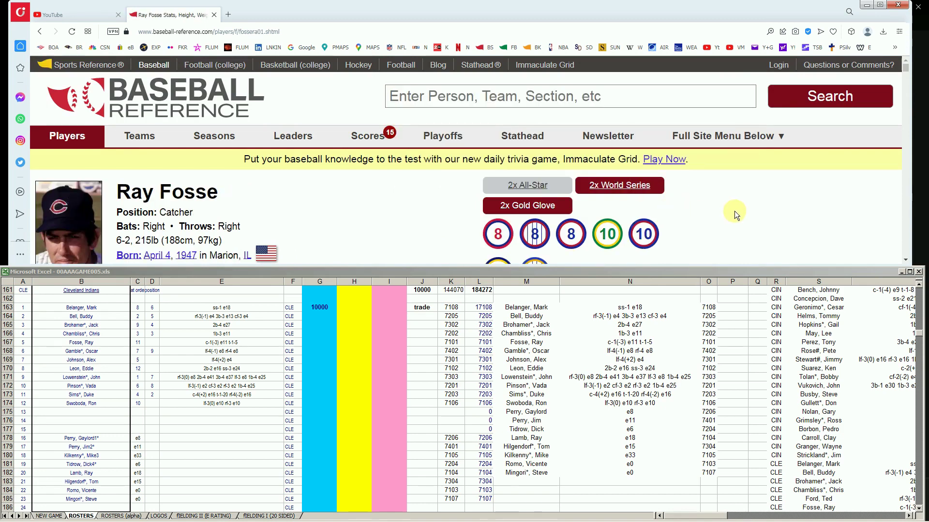
Examine Ray Fosse's biography and his year-by-year Standard Batting table from 1967 through 1977, including the team for each season
scroll(750, 211, "down", 1)
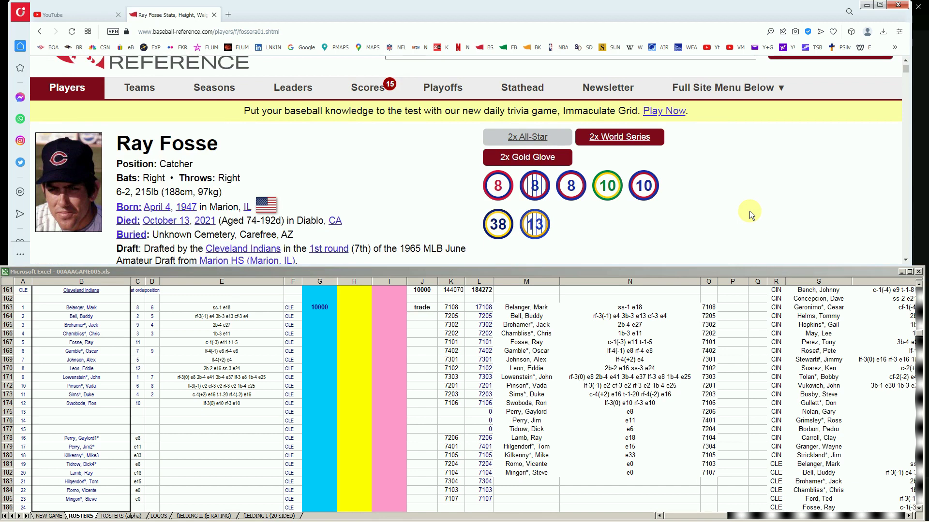
scroll(750, 211, "down", 3)
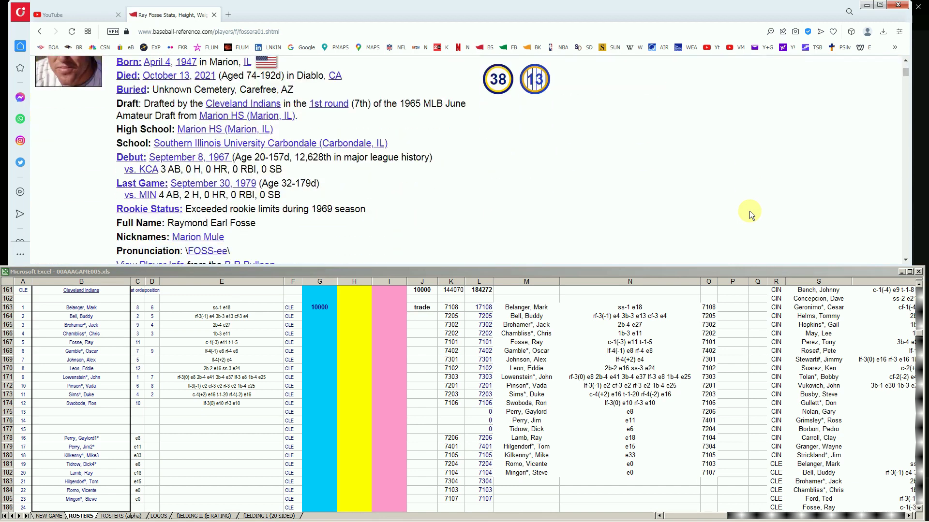
scroll(749, 211, "down", 2)
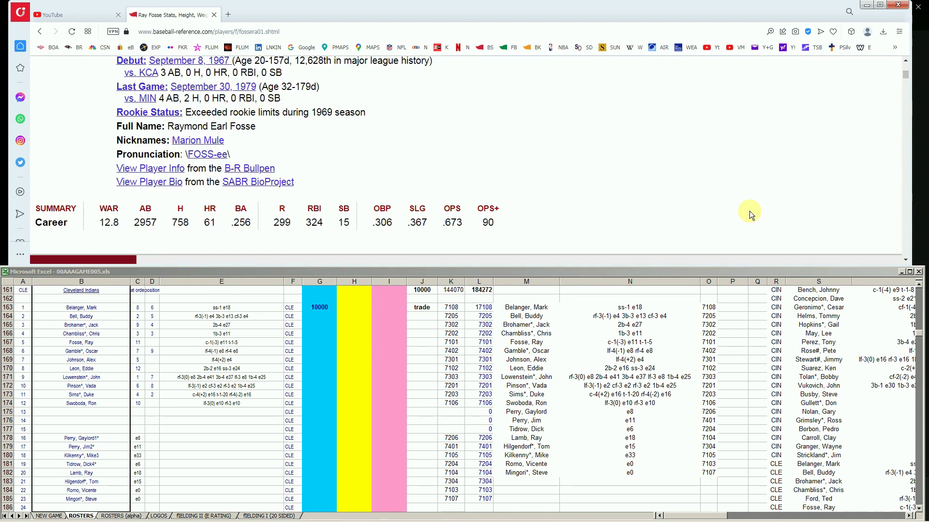
scroll(750, 211, "up", 3)
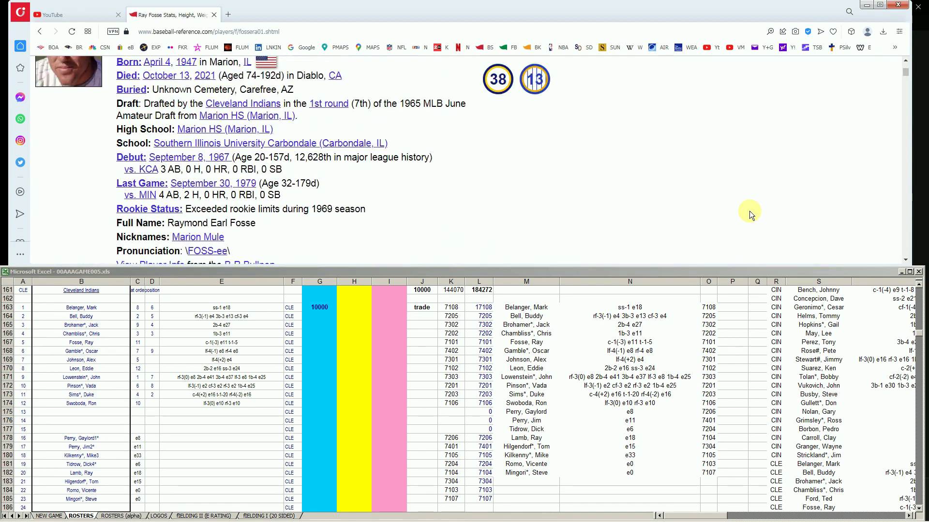
scroll(750, 211, "up", 2)
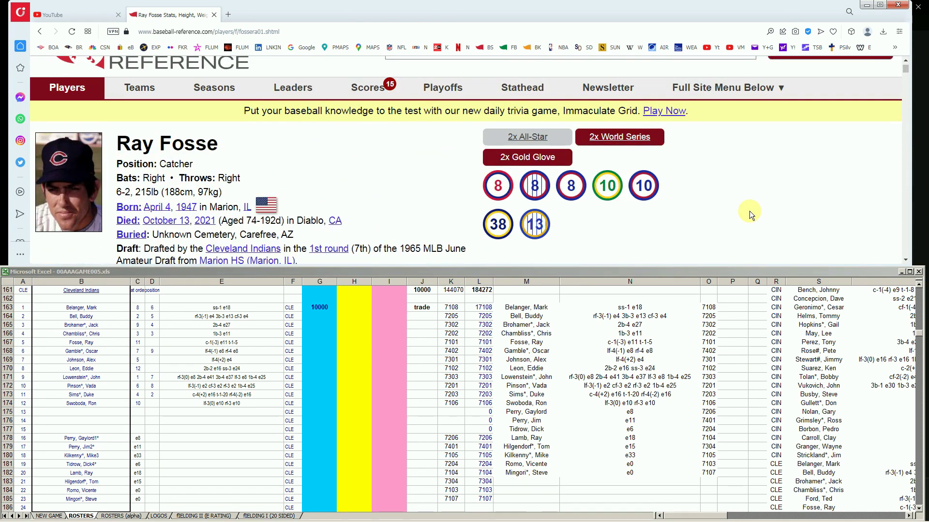
scroll(750, 211, "down", 5)
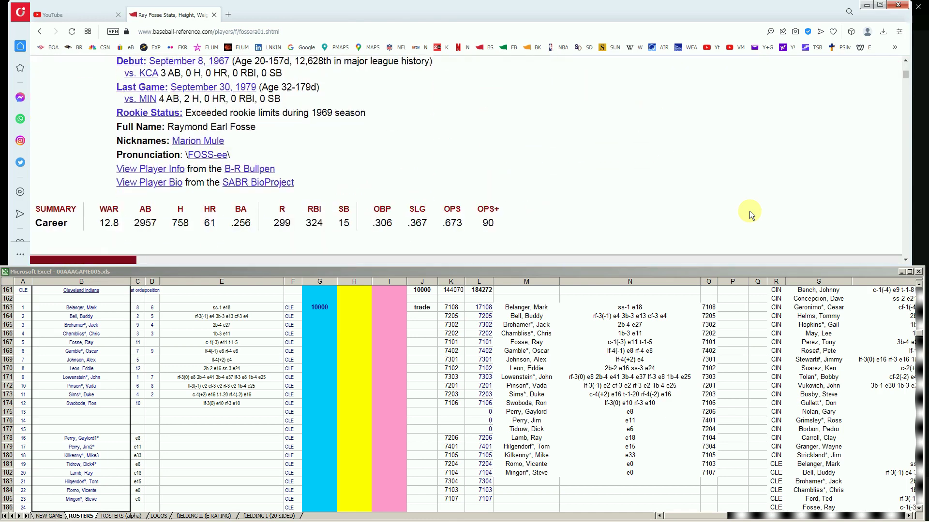
scroll(749, 211, "down", 2)
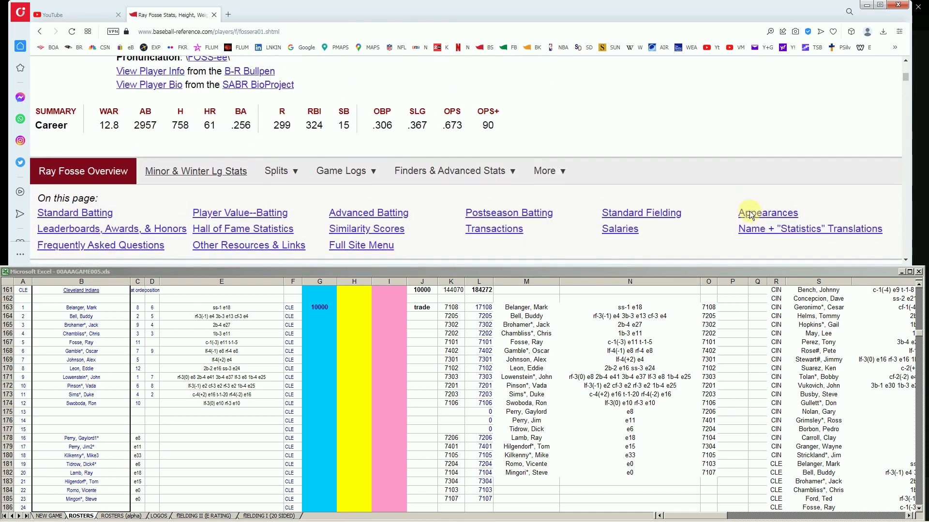
scroll(750, 210, "down", 2)
scroll(856, 159, "down", 3)
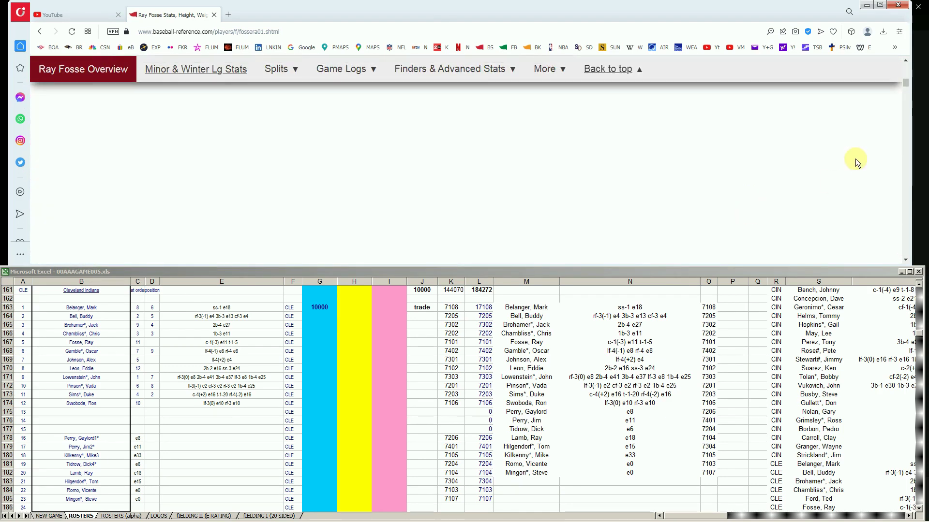
scroll(851, 172, "down", 1)
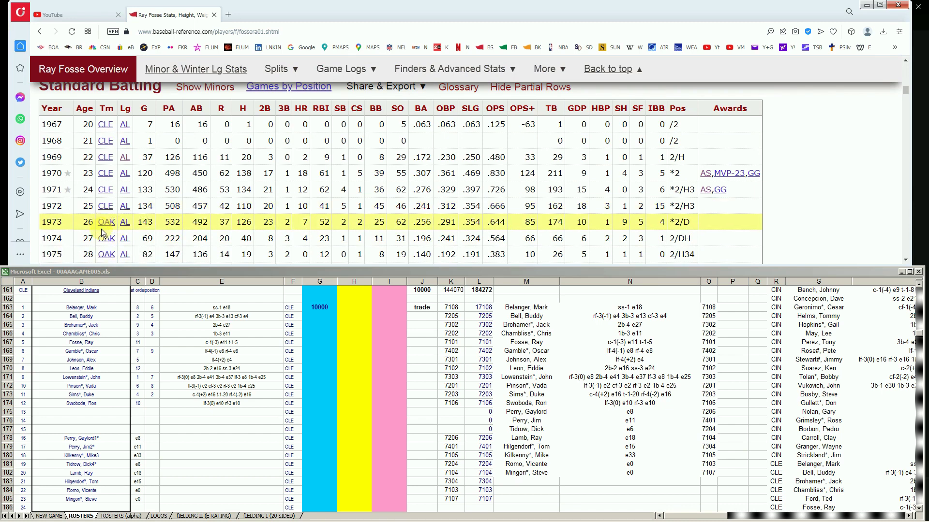
scroll(100, 229, "down", 1)
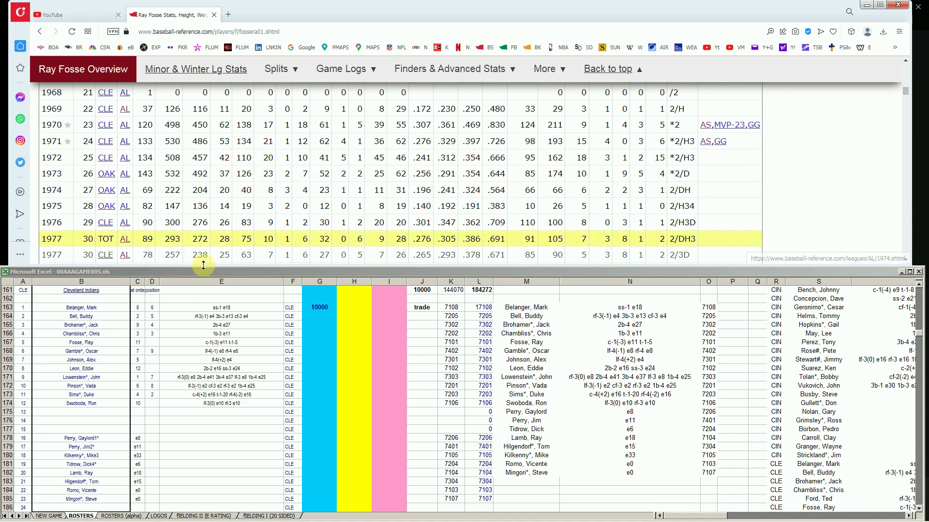
Enter 10000 in the blue column G for Ray Fosse in the Cleveland Indians roster
left_click(311, 339)
left_click(308, 342)
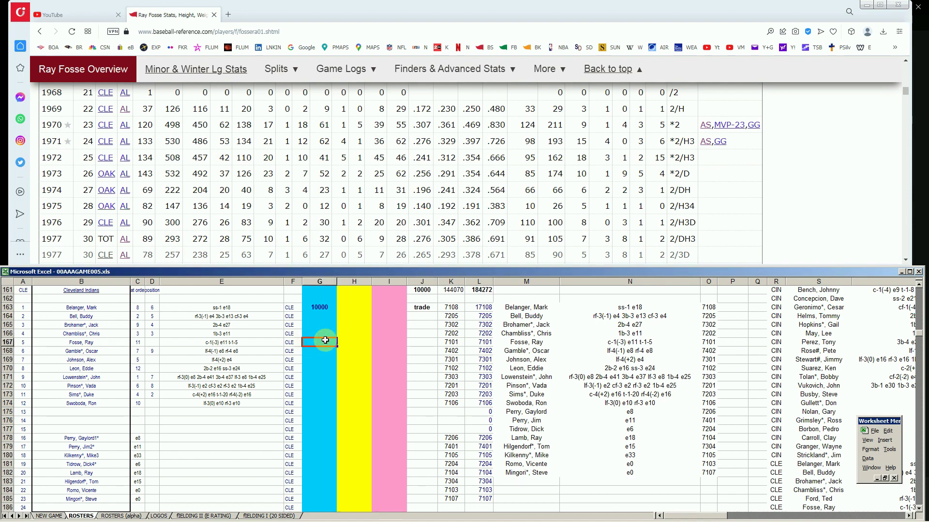
type("10000")
key("Return")
Search Baseball Reference for "eddie le", open Eddie Leon's player page and examine his season-by-season Standard Batting table
left_click_drag(905, 94, 900, 67)
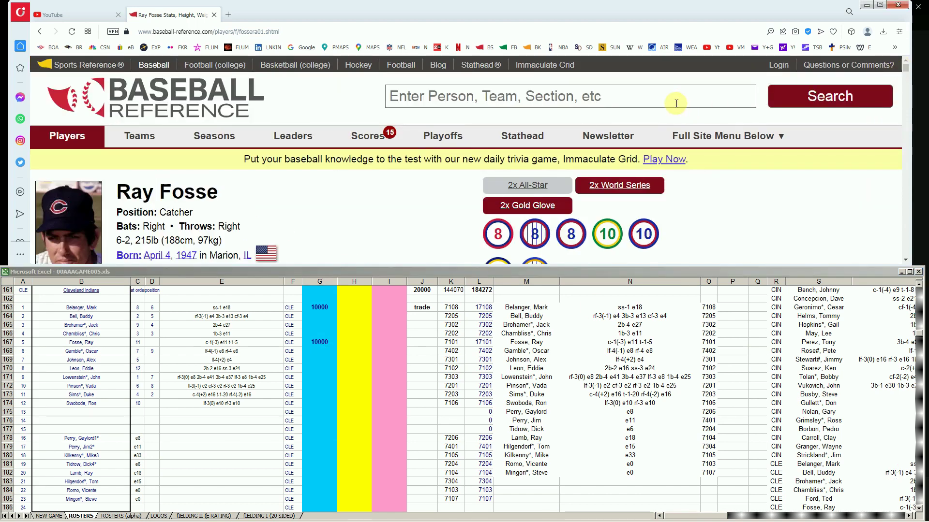
type("eddie ")
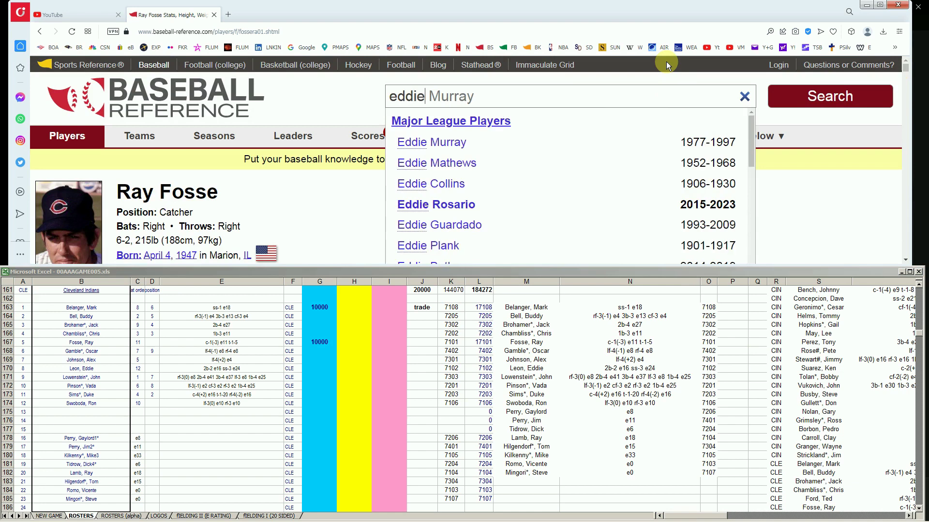
type("le")
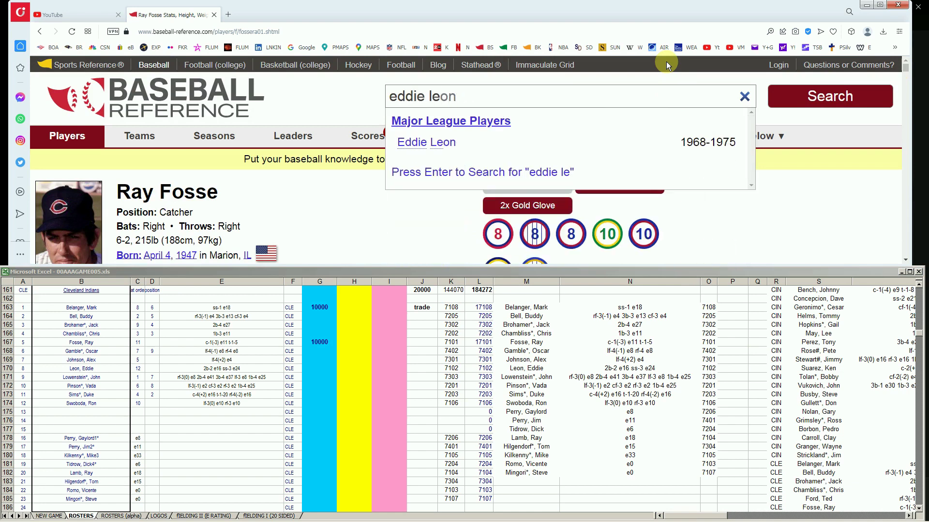
left_click(457, 142)
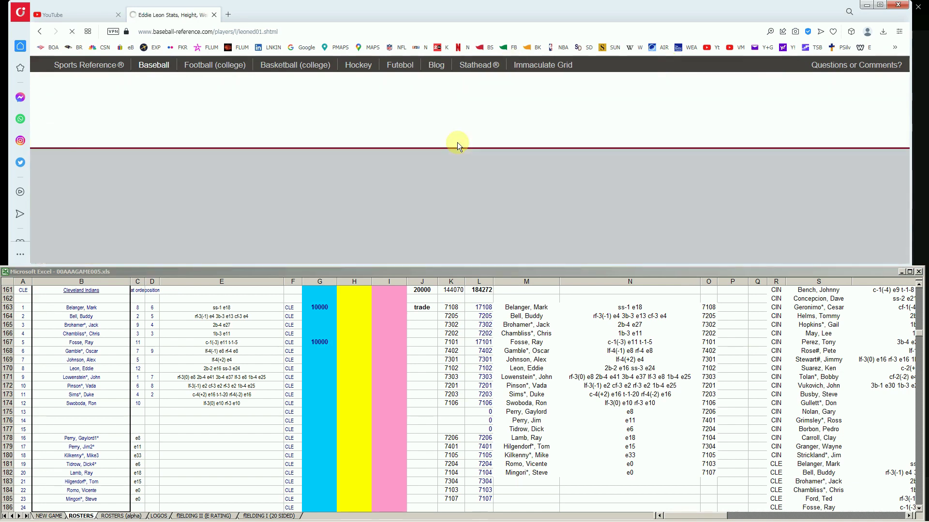
scroll(568, 214, "down", 9)
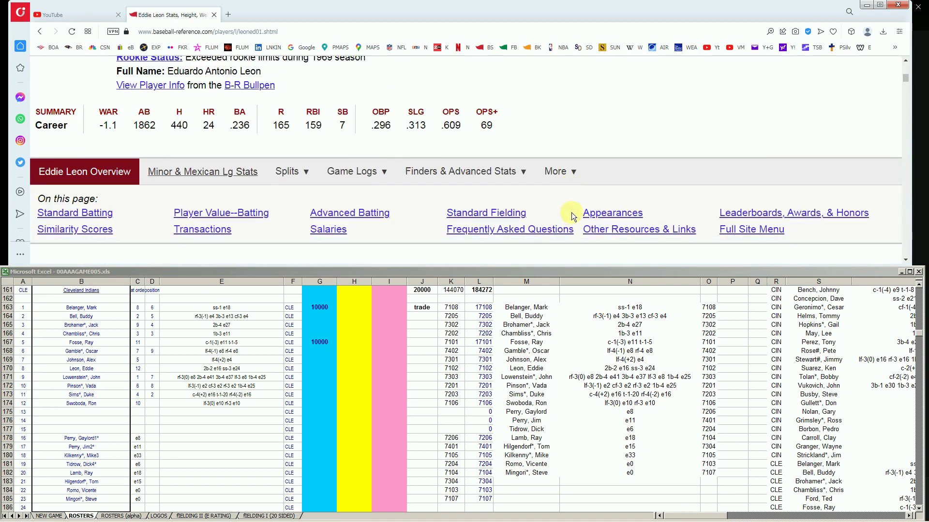
scroll(573, 215, "down", 5)
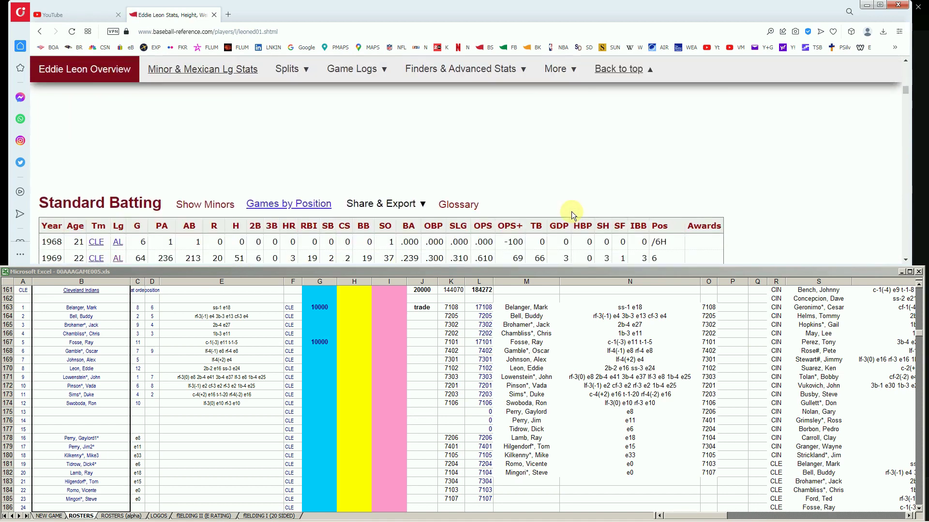
scroll(571, 211, "down", 3)
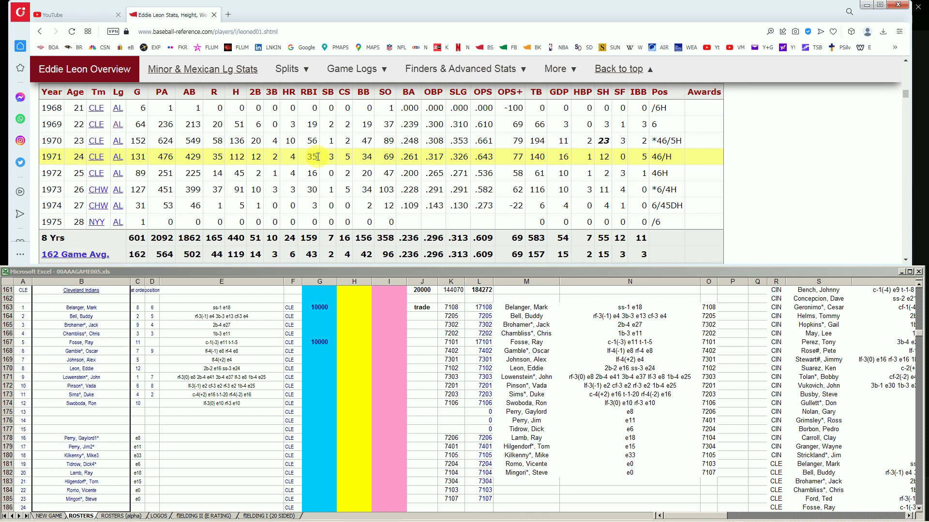
left_click(238, 173)
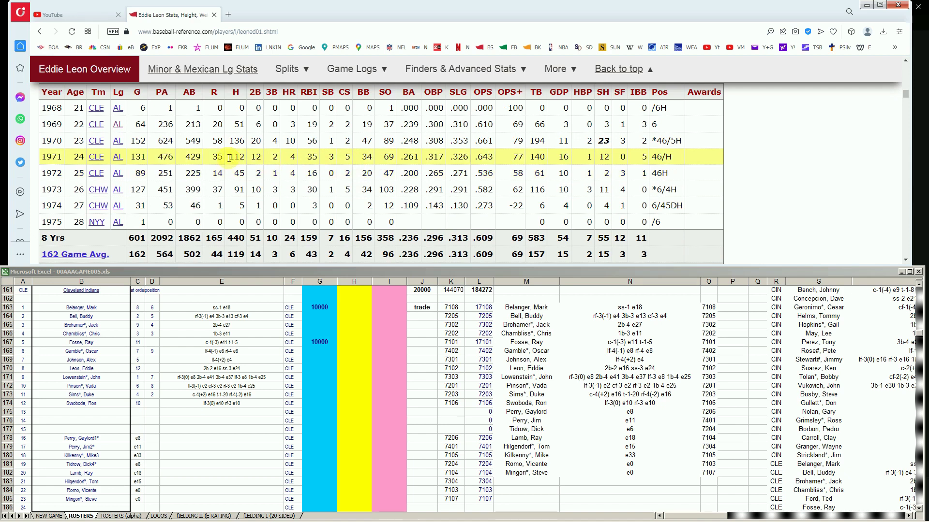
Open the 1972 SOM Baseball Roster PDF in a new browser tab and examine the Cleveland Indians player list
left_click(229, 16)
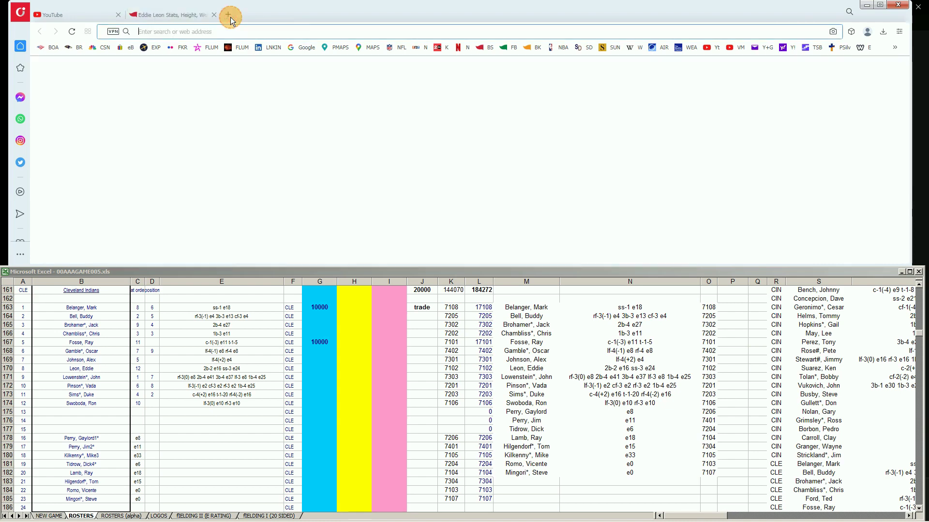
left_click(205, 177)
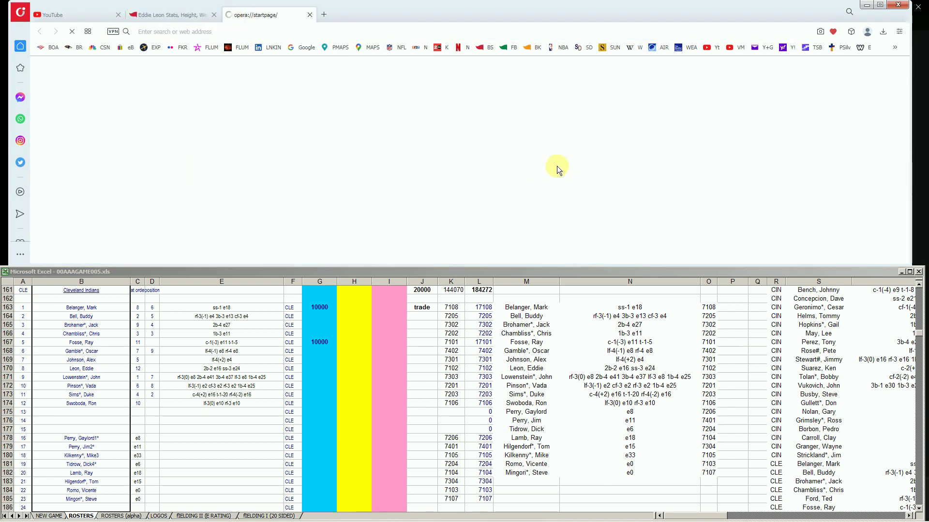
left_click_drag(906, 99, 900, 163)
left_click(761, 147)
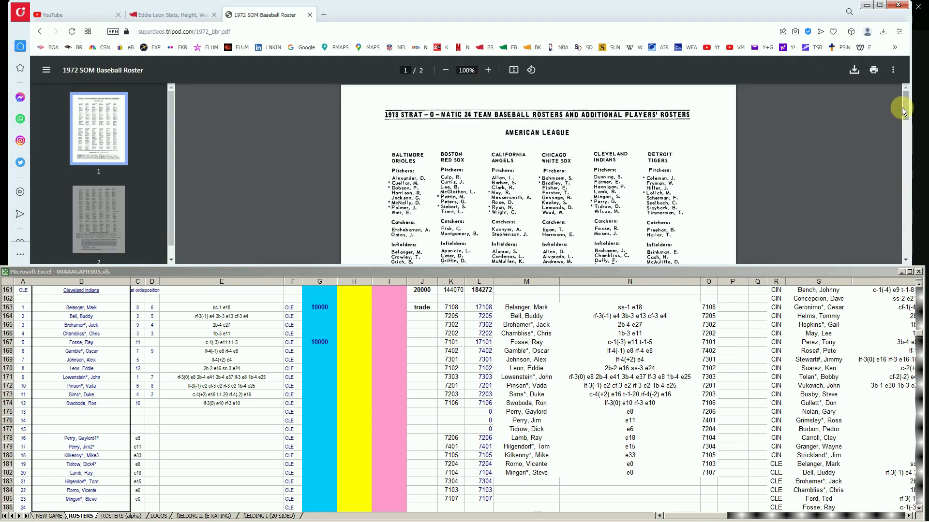
mouse_move(903, 108)
left_mouse_down()
mouse_move(907, 127)
mouse_move(908, 112)
left_mouse_up()
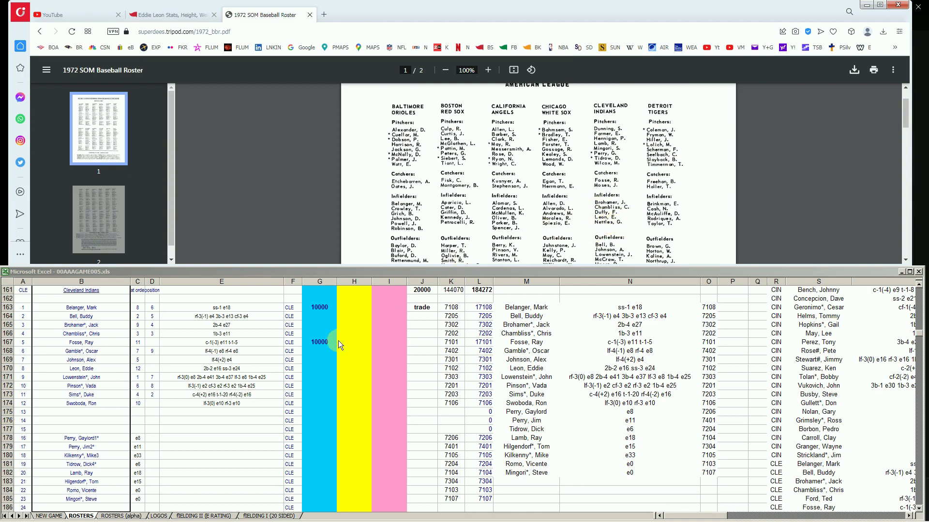
Enter 100 in the yellow column H for Eddie Leon in the Cleveland Indians roster
left_click(320, 360)
left_click(319, 359)
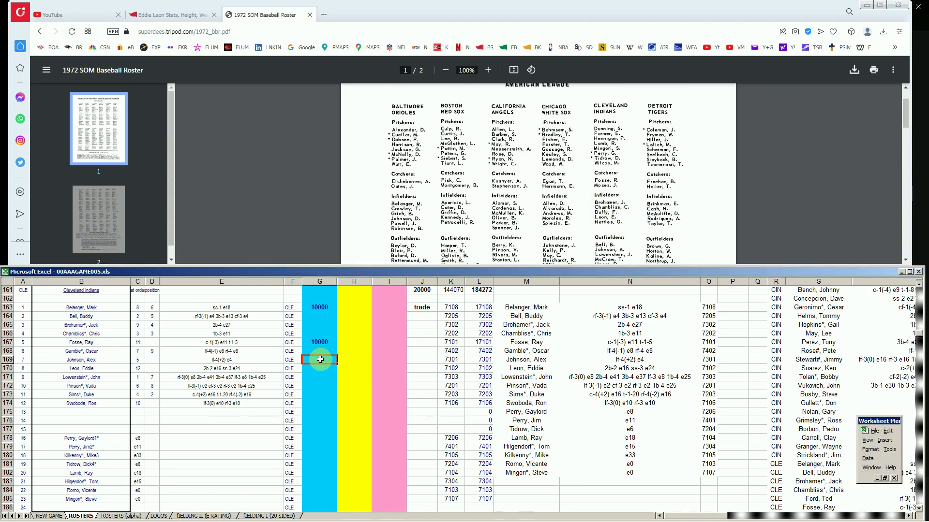
key("Down")
key("Right")
type("100")
key("Up")
key("Down")
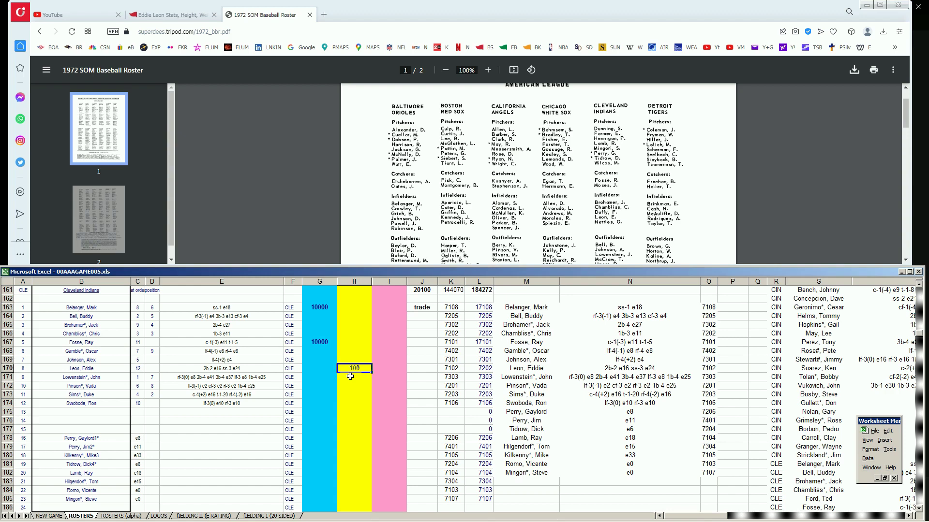
Search Baseball Reference for "swobo", open Ron Swoboda's player page and examine his season-by-season batting table
left_click(159, 14)
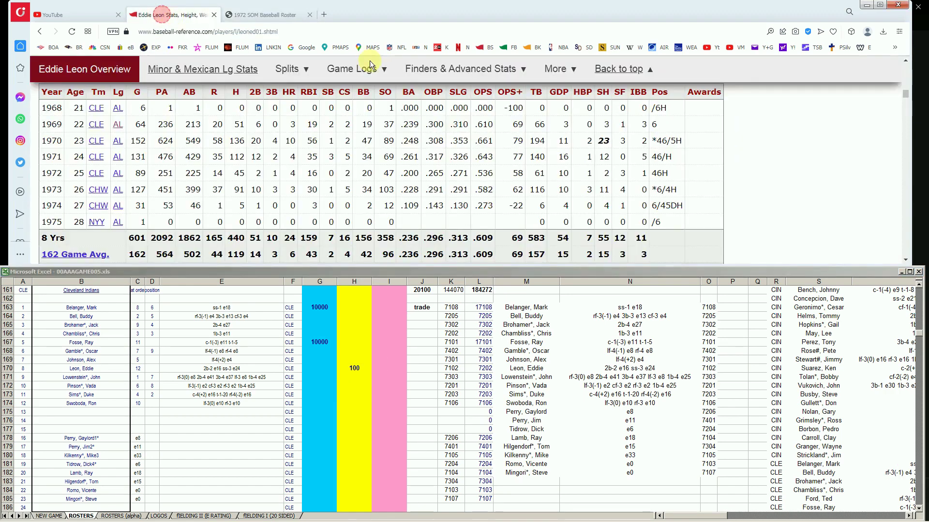
left_click_drag(905, 92, 905, 60)
left_click(700, 101)
type("swo")
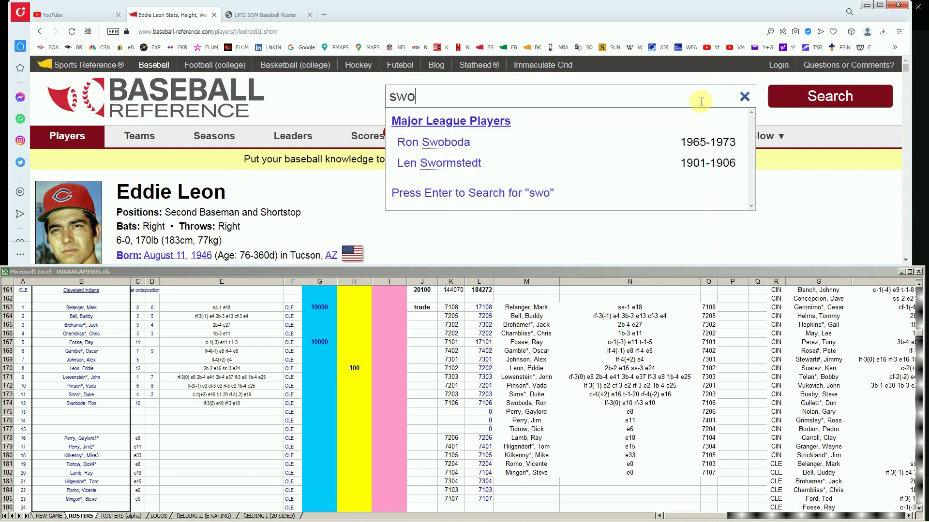
type("bo")
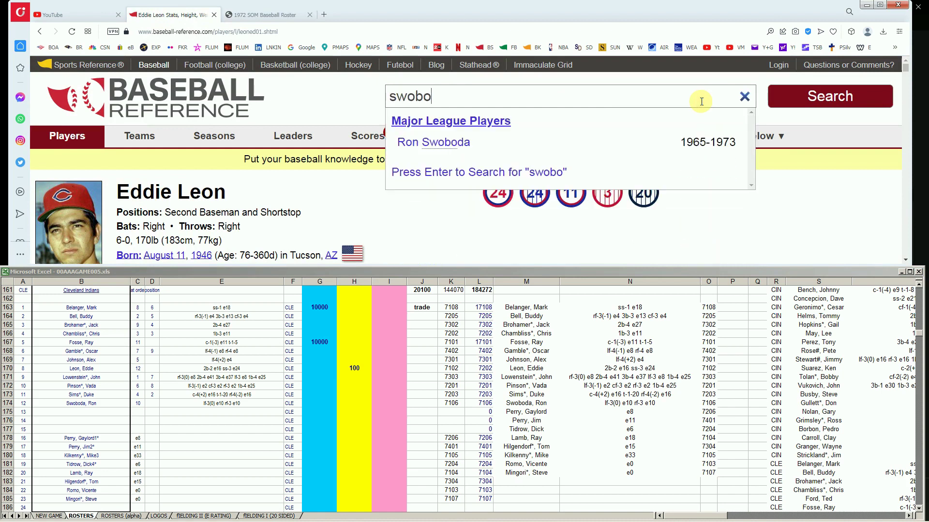
left_click(470, 144)
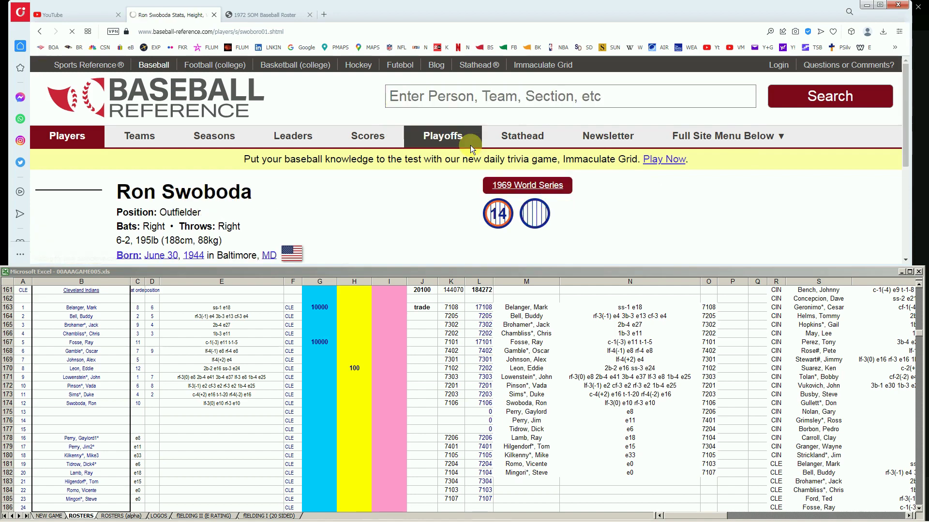
scroll(624, 206, "down", 6)
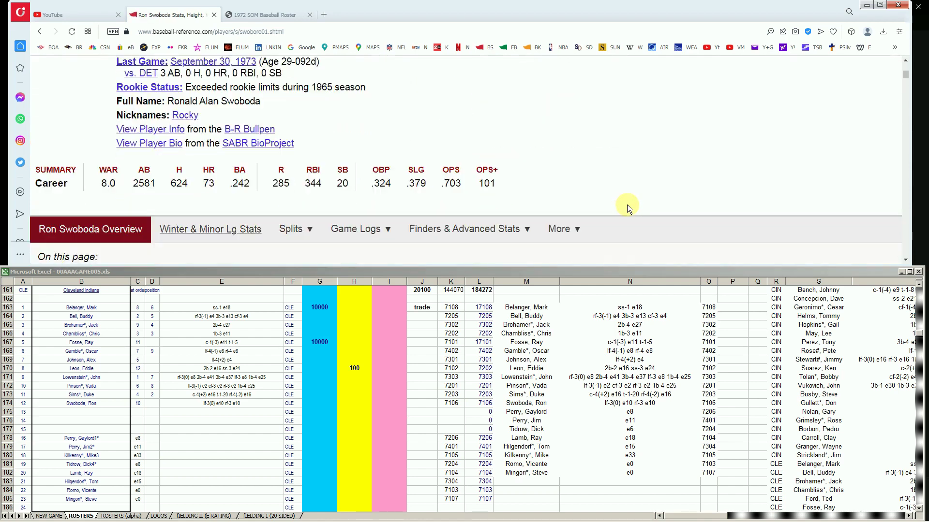
scroll(626, 205, "down", 5)
scroll(627, 205, "down", 5)
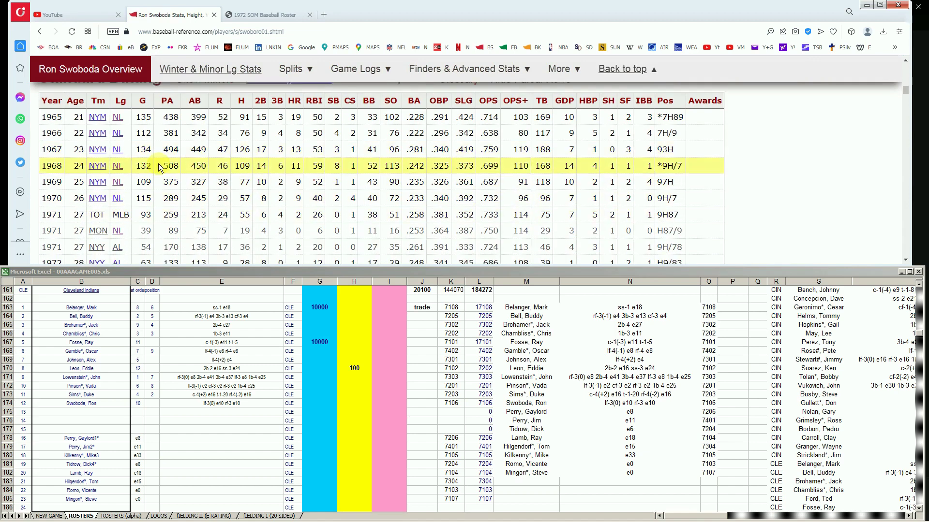
scroll(108, 230, "down", 2)
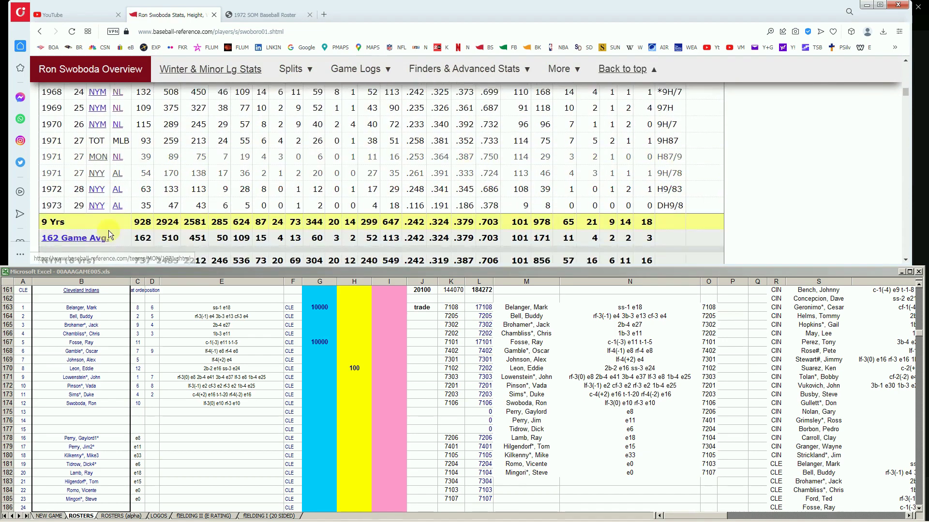
scroll(99, 156, "up", 2)
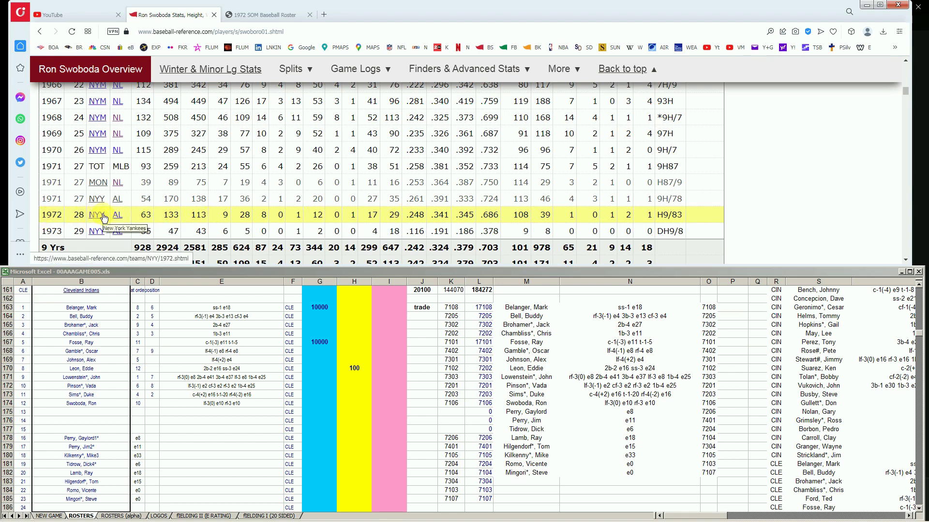
Examine the New York Yankees roster and the American League additional players list in the 1972 SOM Baseball Roster PDF
left_click(284, 16)
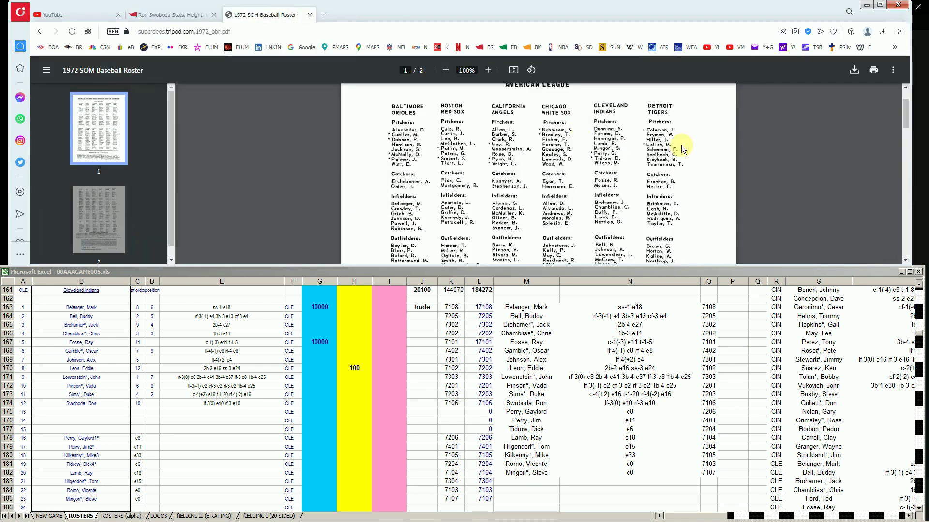
left_click_drag(906, 122, 904, 146)
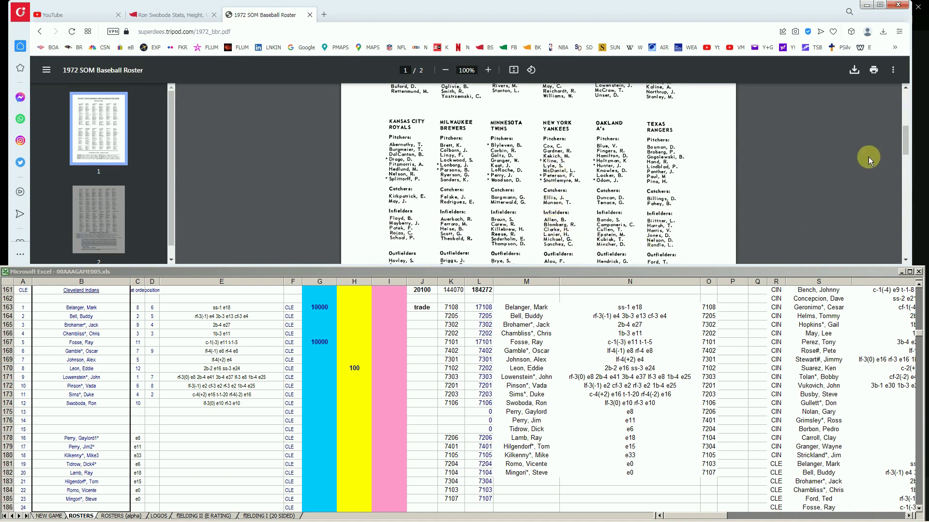
left_click_drag(906, 142, 906, 155)
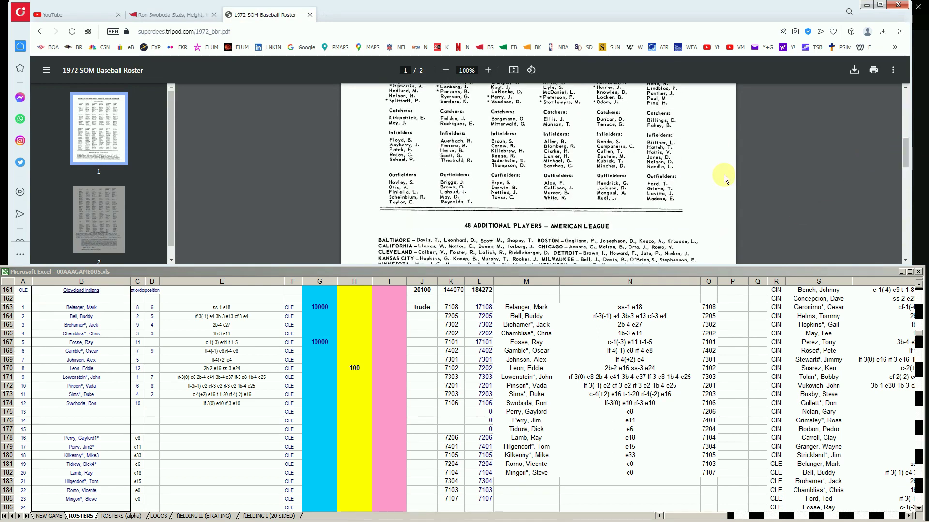
left_click_drag(907, 164, 907, 173)
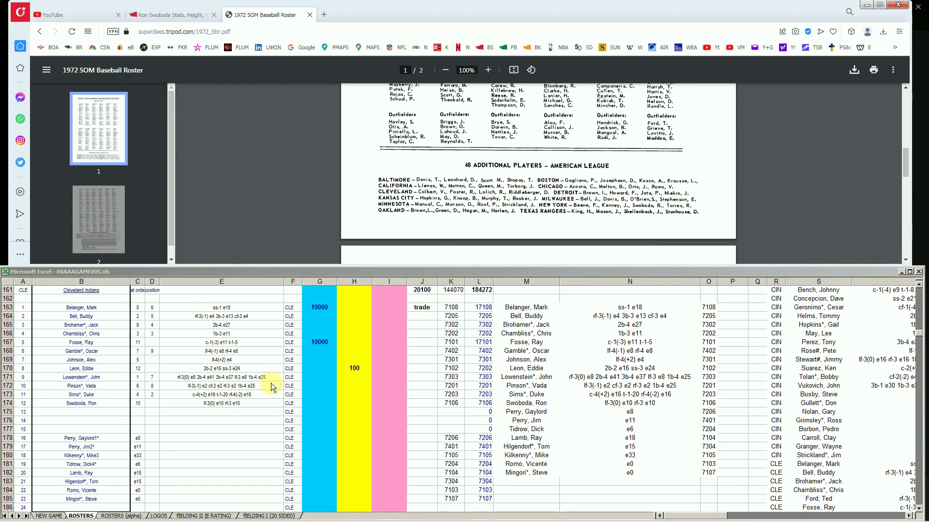
Enter 100 in the yellow column H for Ron Swoboda in the Cleveland Indians roster
left_click(353, 378)
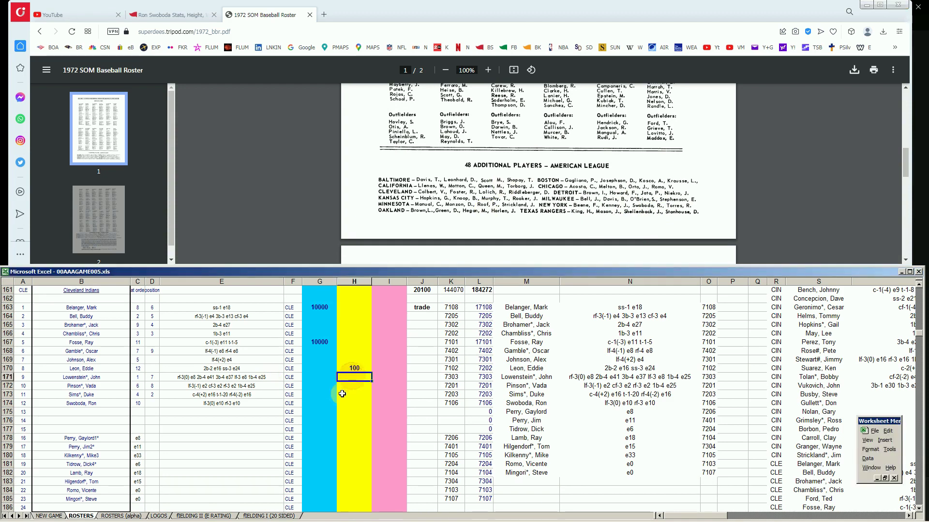
key("Down")
key("Down")
key("Down")
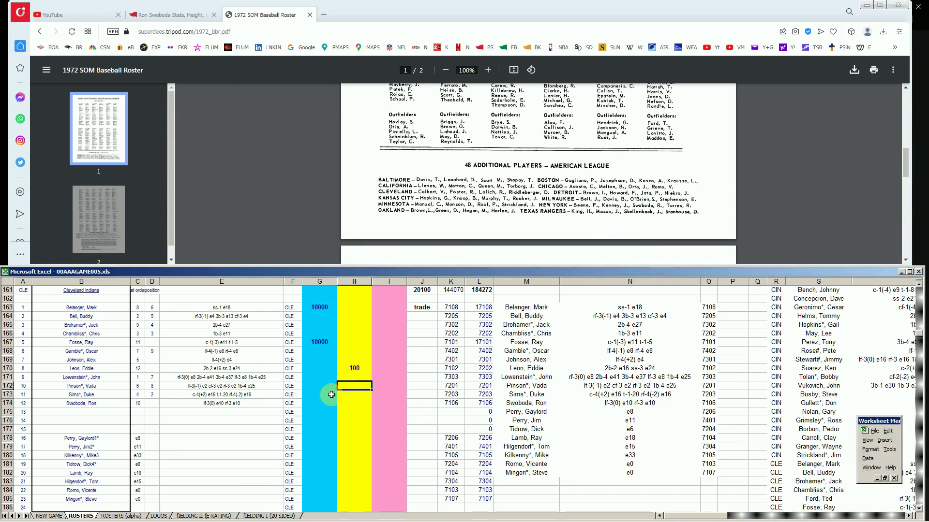
type("100")
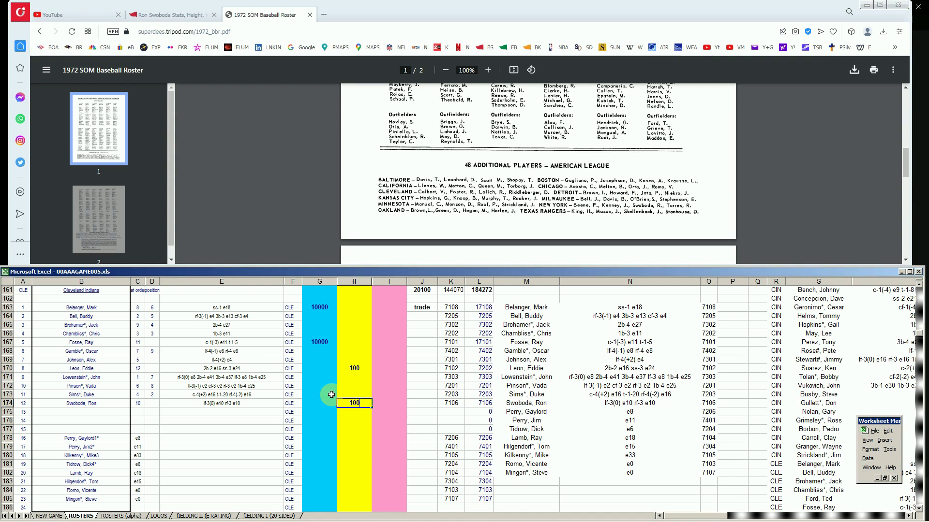
key("Return")
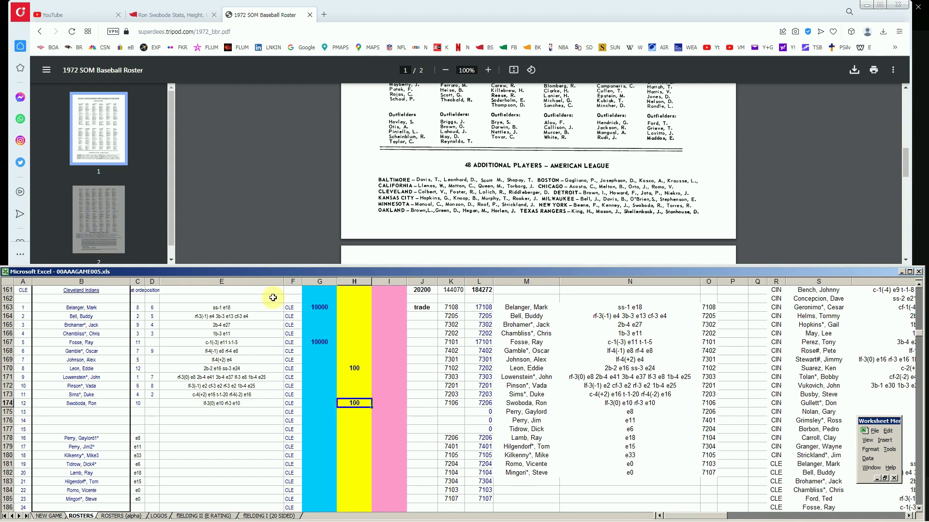
Search Baseball Reference for "kilk" and open Mike Kilkenny's player page
left_click(186, 16)
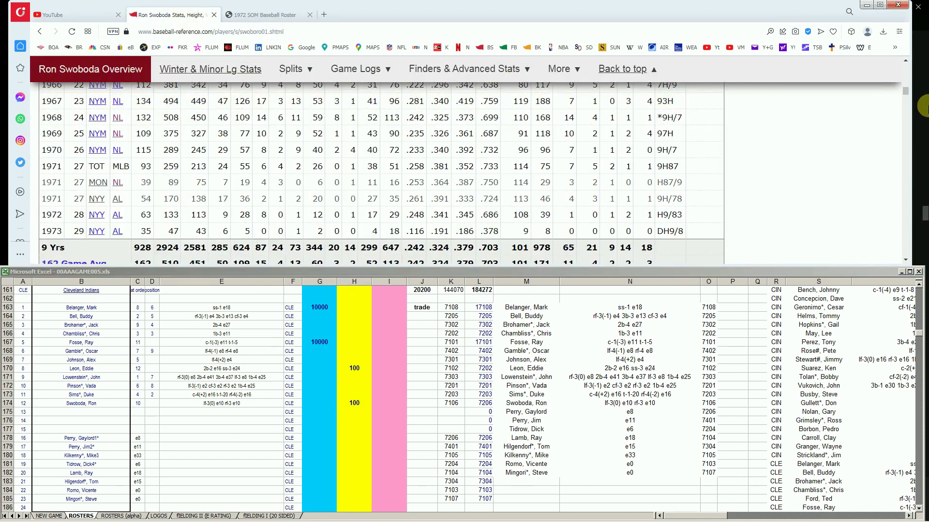
left_click_drag(905, 90, 906, 66)
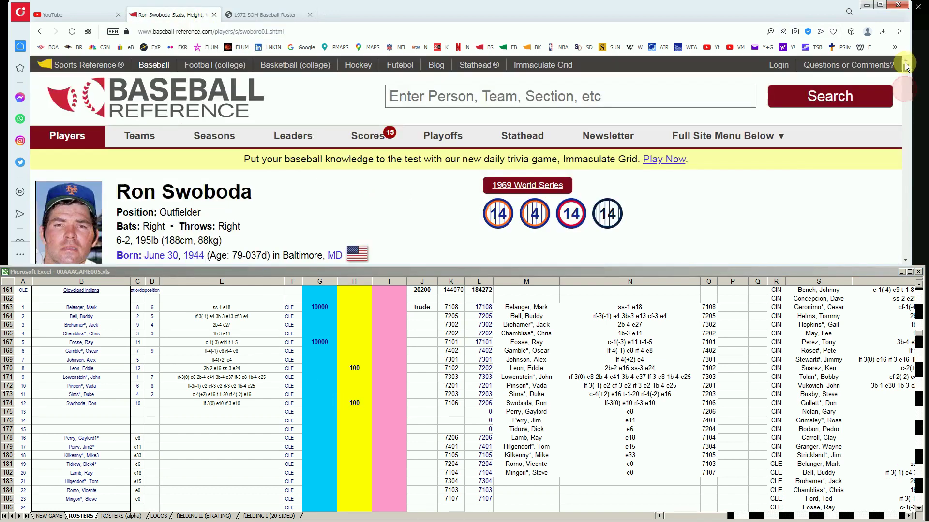
left_click(707, 92)
type("kilk")
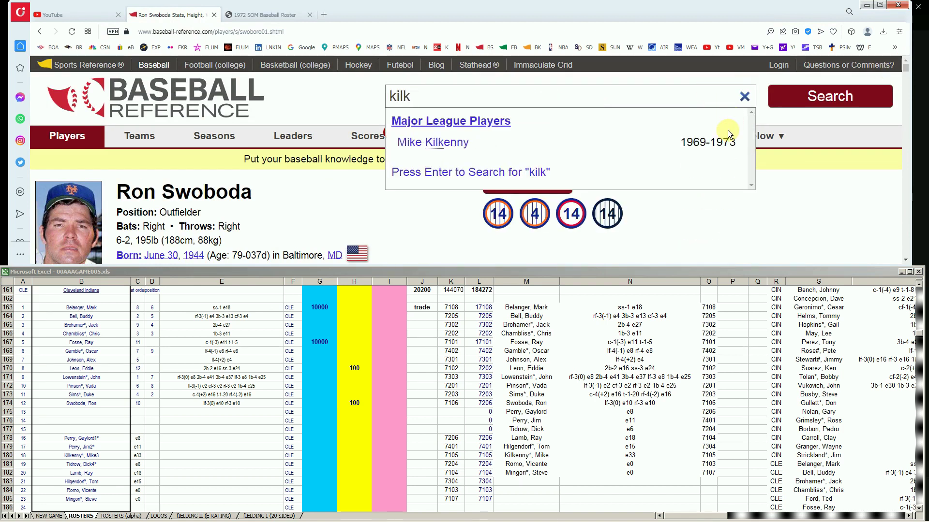
left_click(444, 148)
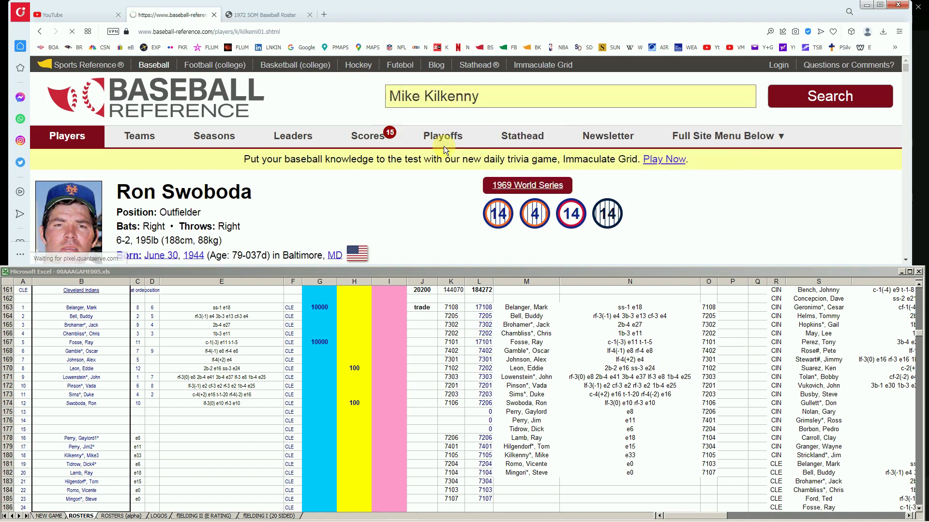
Examine Mike Kilkenny's Standard Pitching table season by season, including his 1972 team splits
scroll(687, 204, "down", 3)
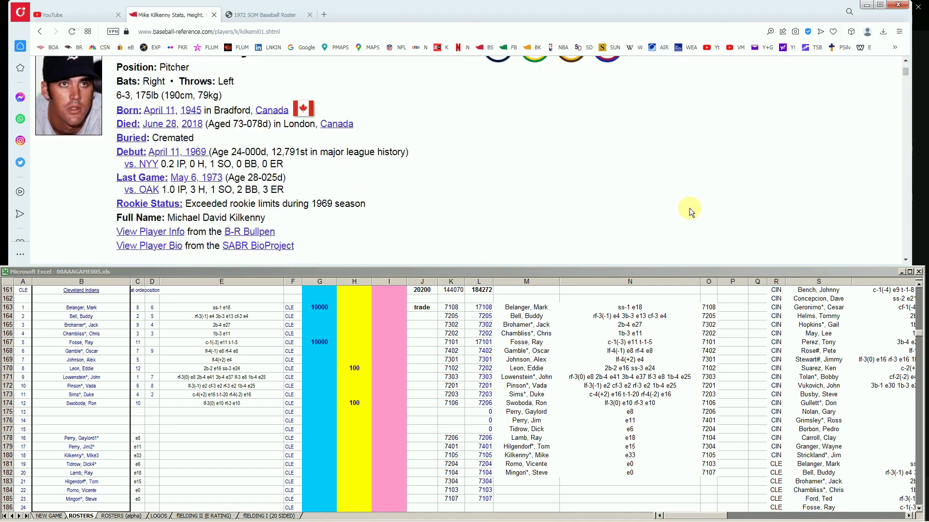
scroll(696, 206, "down", 10)
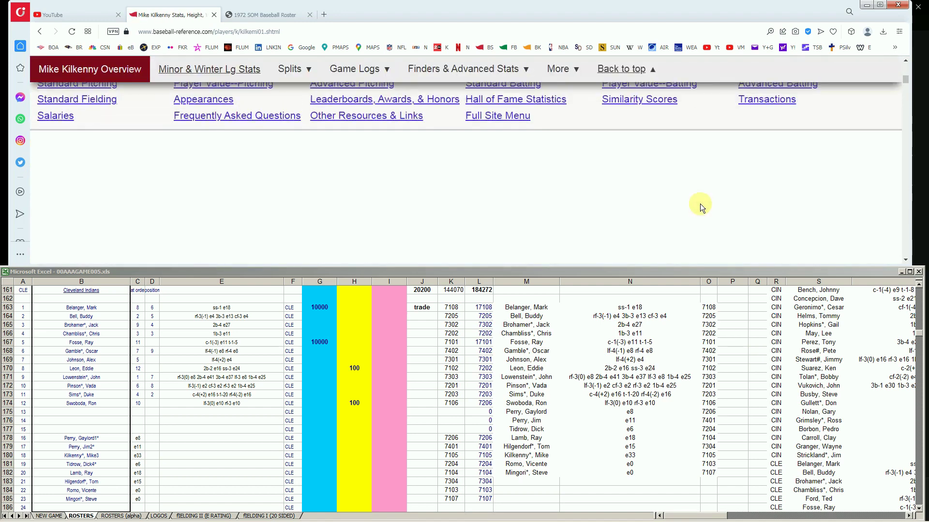
scroll(704, 203, "down", 3)
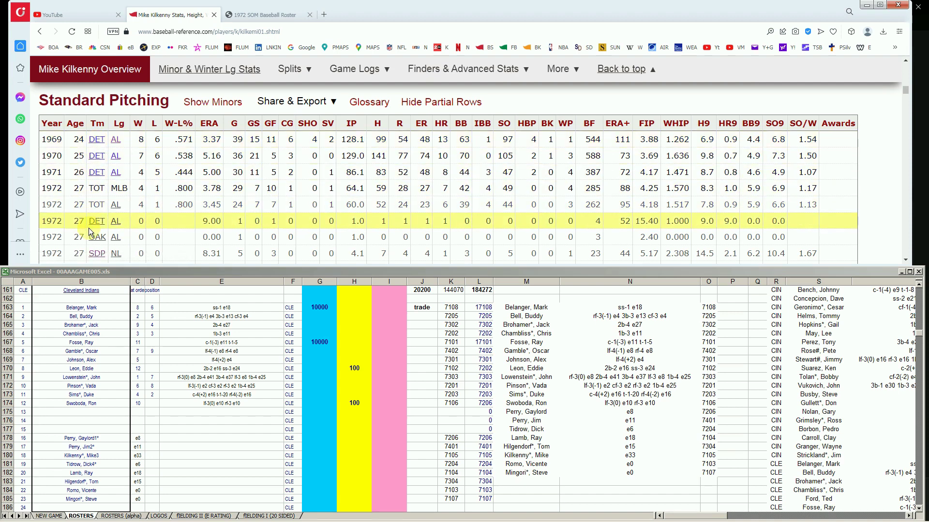
scroll(89, 229, "down", 1)
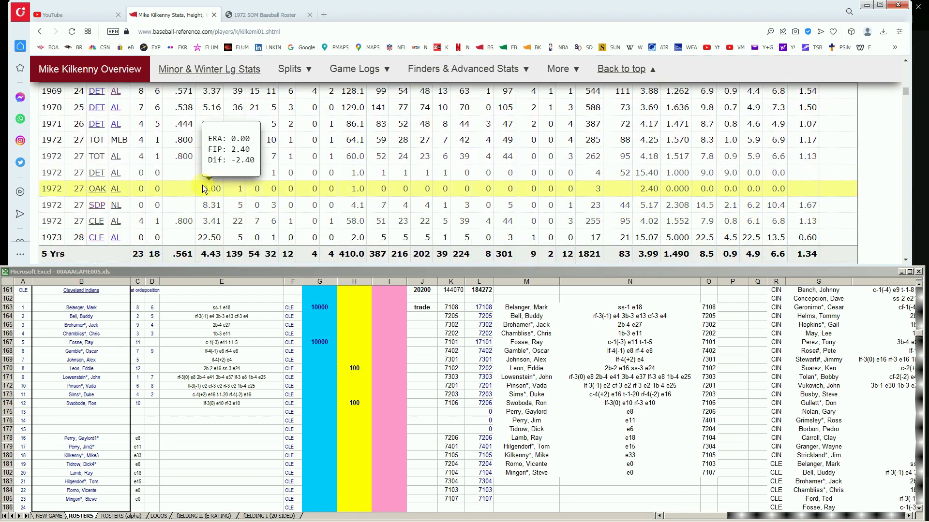
scroll(169, 183, "up", 2)
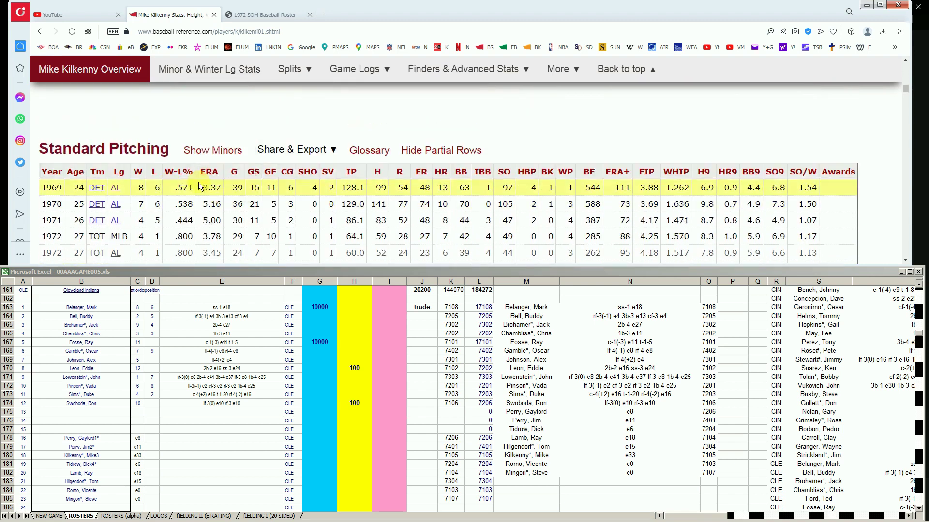
mouse_move(196, 186)
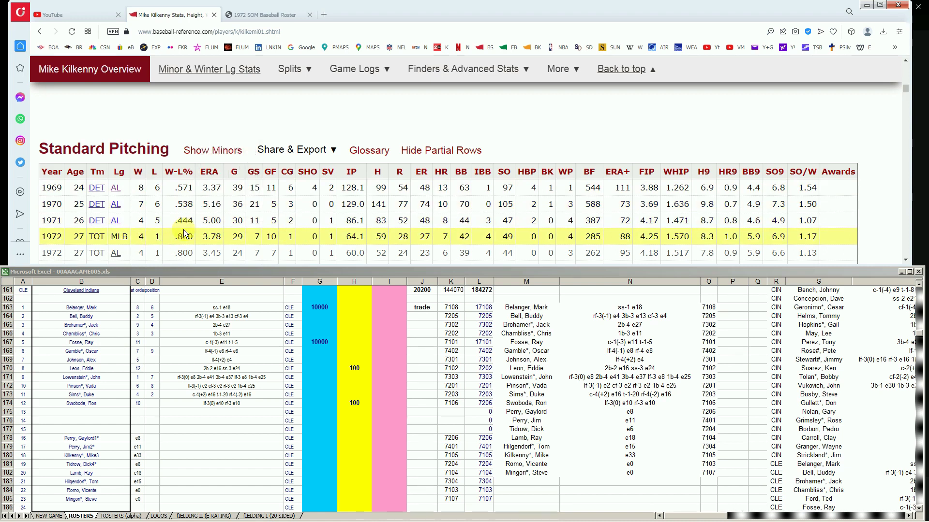
scroll(184, 234, "down", 1)
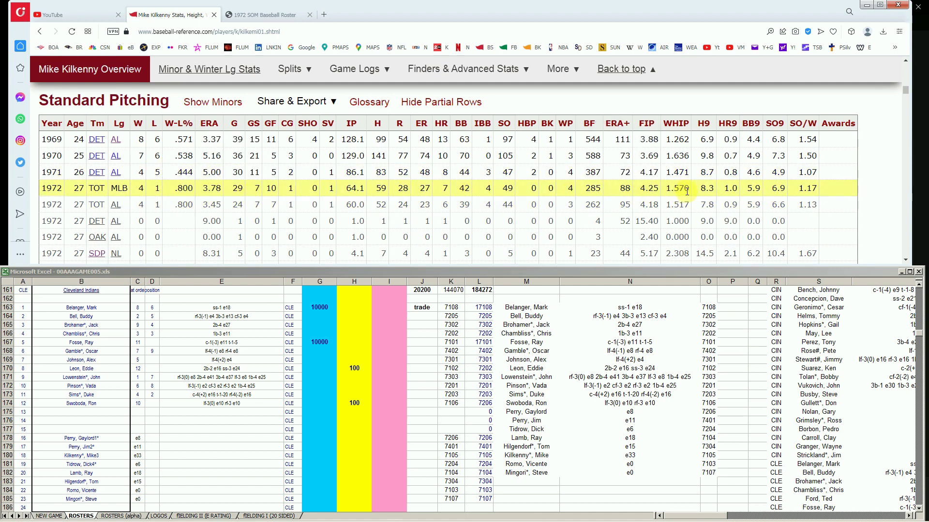
scroll(686, 191, "down", 1)
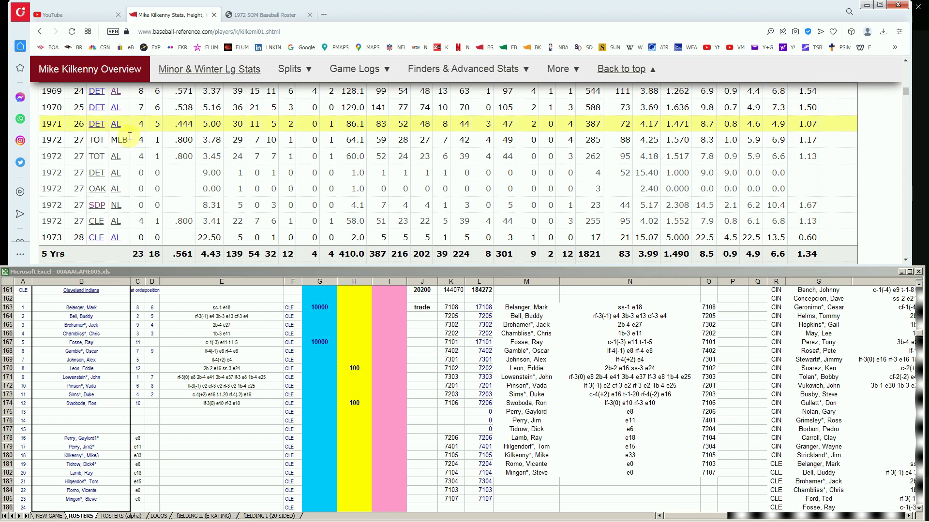
mouse_move(210, 224)
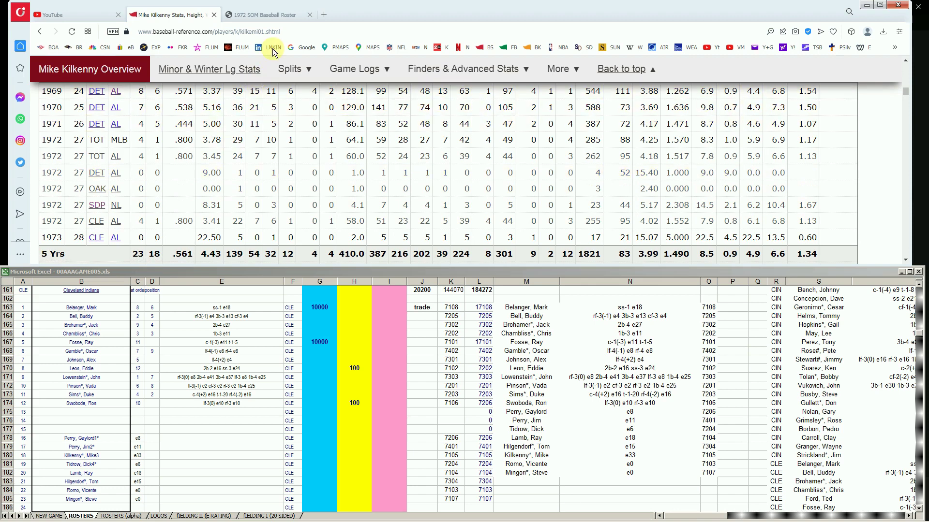
Check the American and National League team rosters and additional players lists in the 1972 SOM Baseball Roster PDF for Mike Kilkenny
left_click(282, 13)
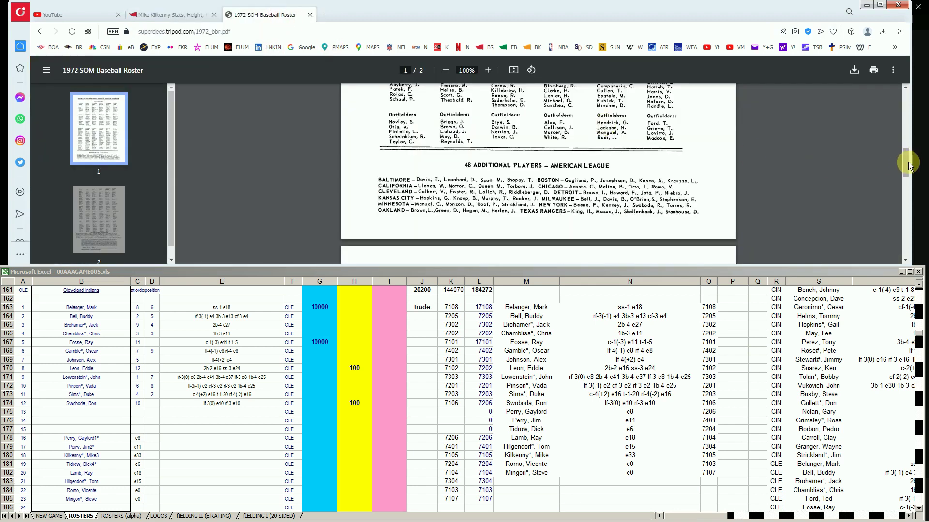
left_click_drag(906, 161, 914, 110)
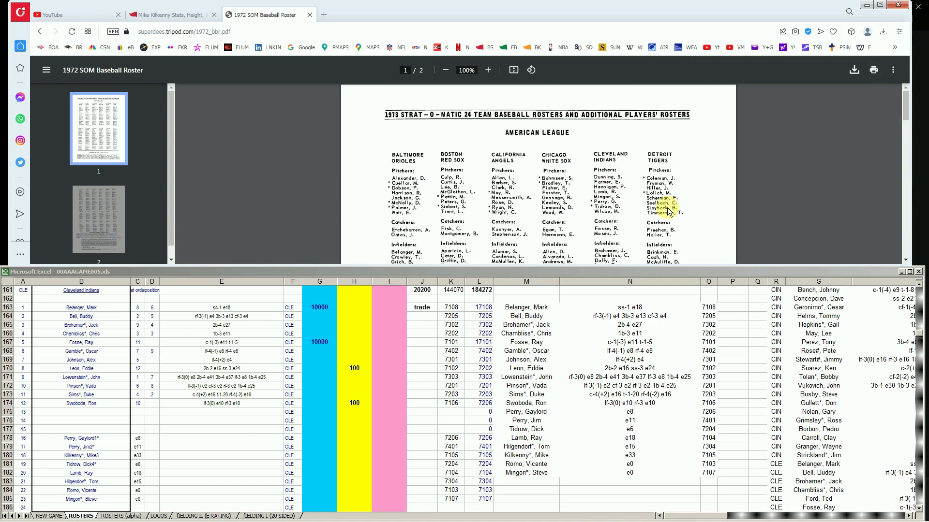
left_click_drag(902, 107, 895, 154)
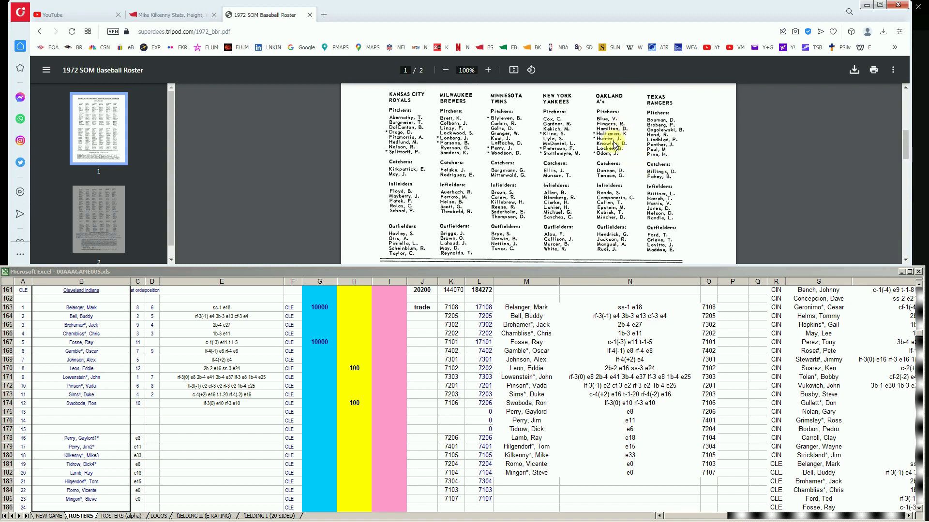
left_click_drag(903, 140, 903, 174)
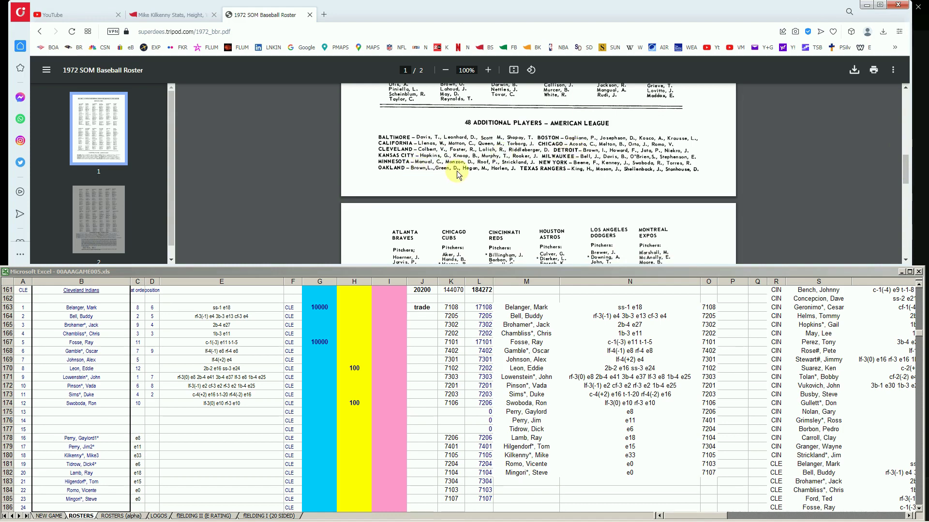
left_click(174, 15)
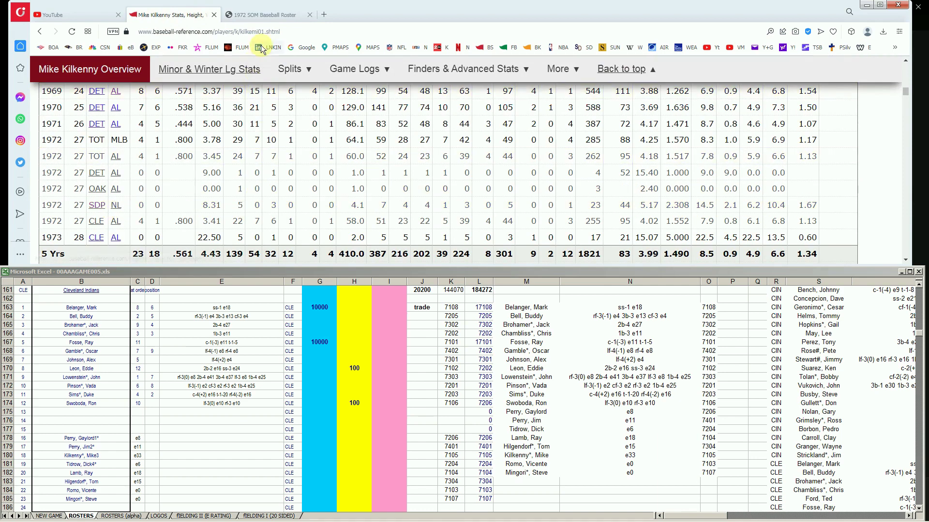
left_click(273, 17)
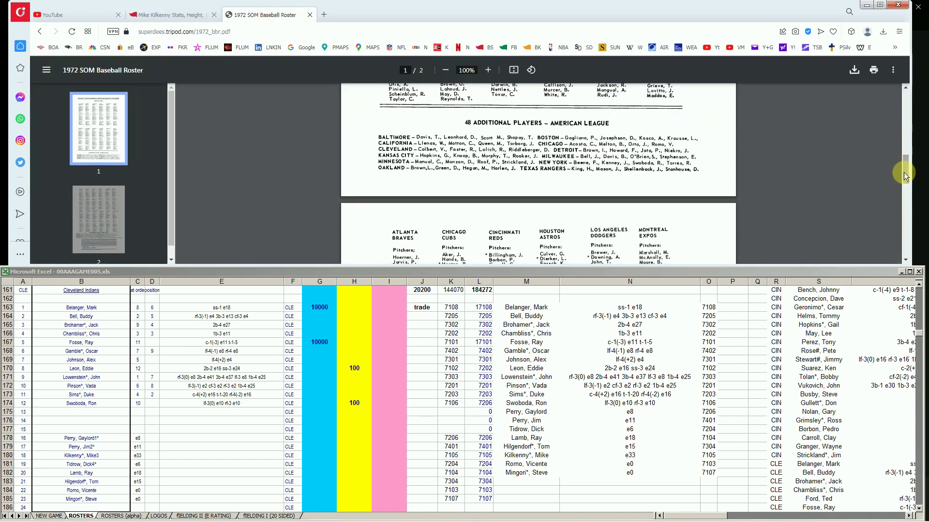
left_click_drag(903, 174, 887, 234)
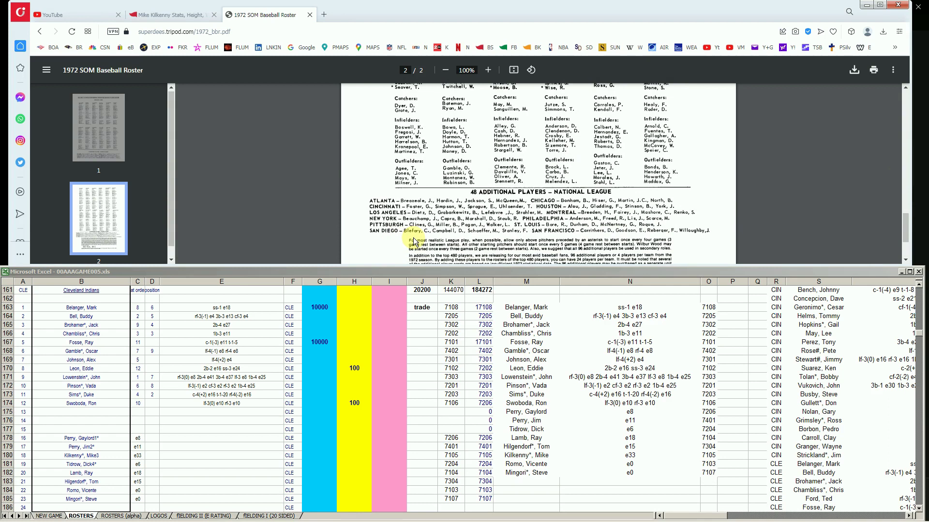
Enter 1 in the pink column I for Mike Kilkenny in the Cleveland Indians roster
left_click(317, 433)
left_click(321, 432)
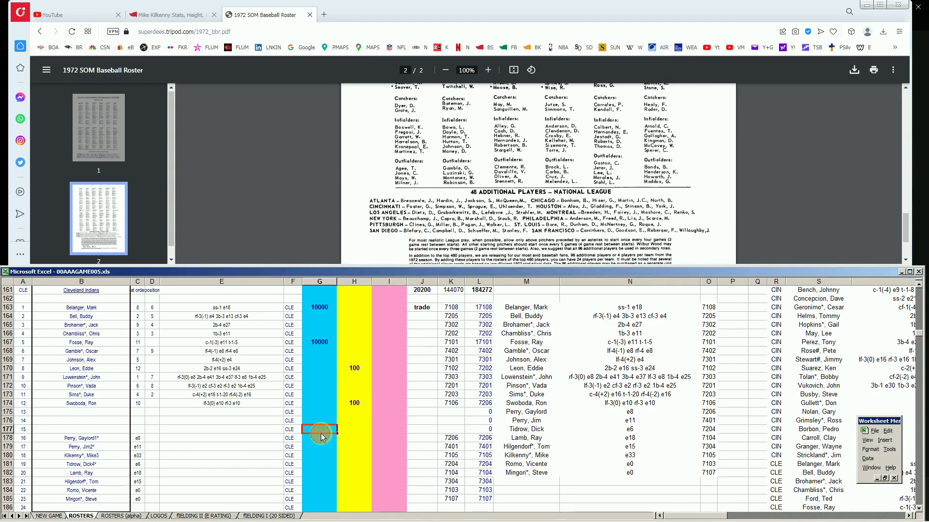
key("Down")
key("Down")
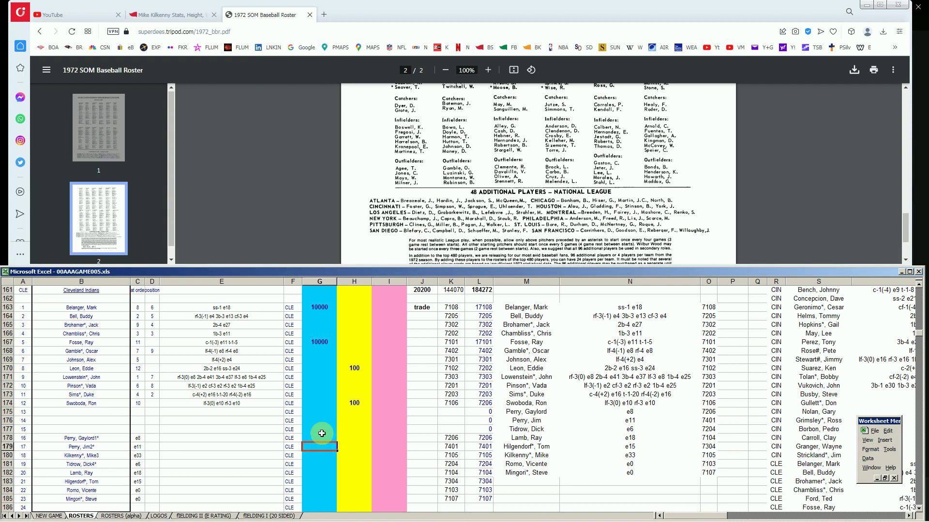
key("Down")
key("Right")
key("Right")
type("1")
key("Return")
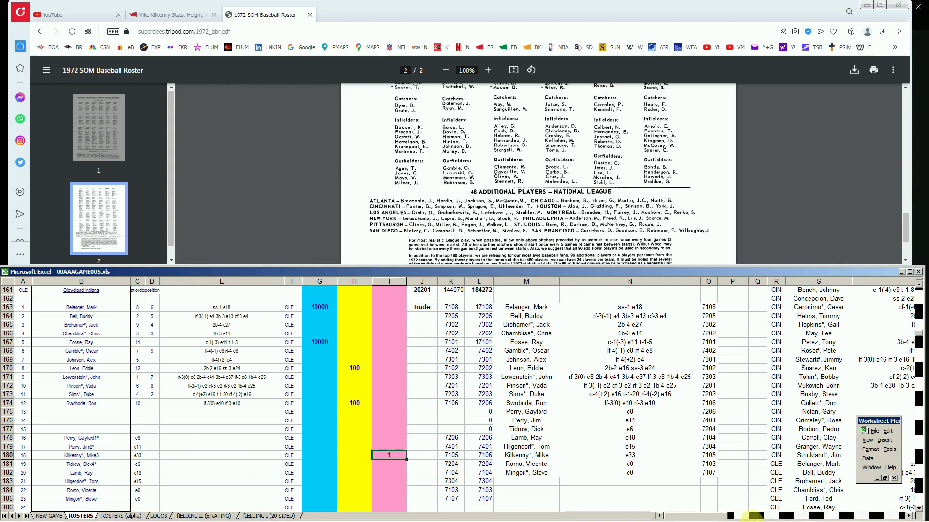
Search Baseball Reference for "ray lamb" and open Ray Lamb's player page
left_click(189, 14)
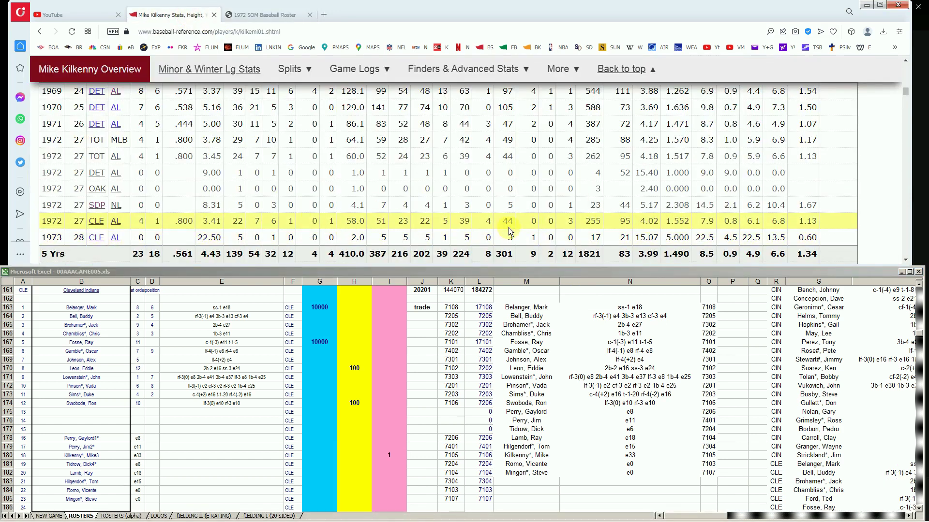
mouse_move(211, 119)
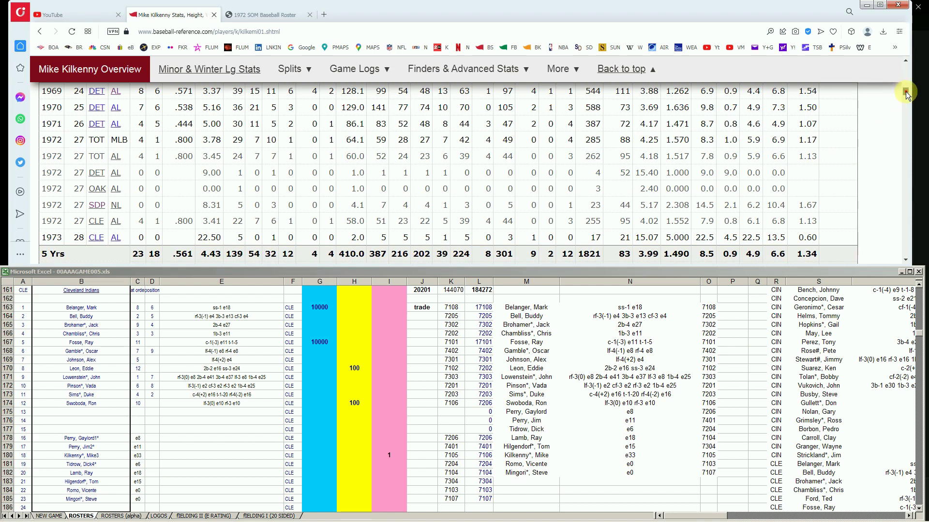
left_click_drag(906, 92, 908, 62)
left_click(673, 96)
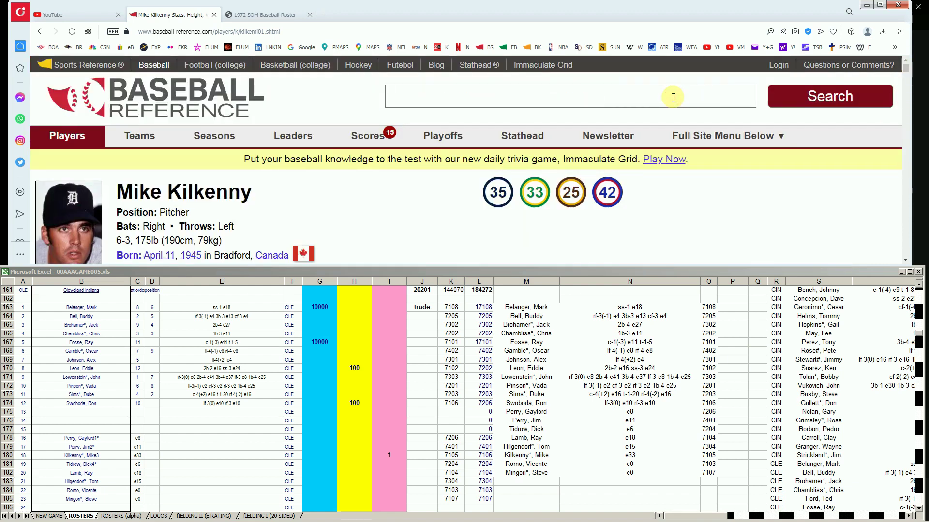
type("ray lamb")
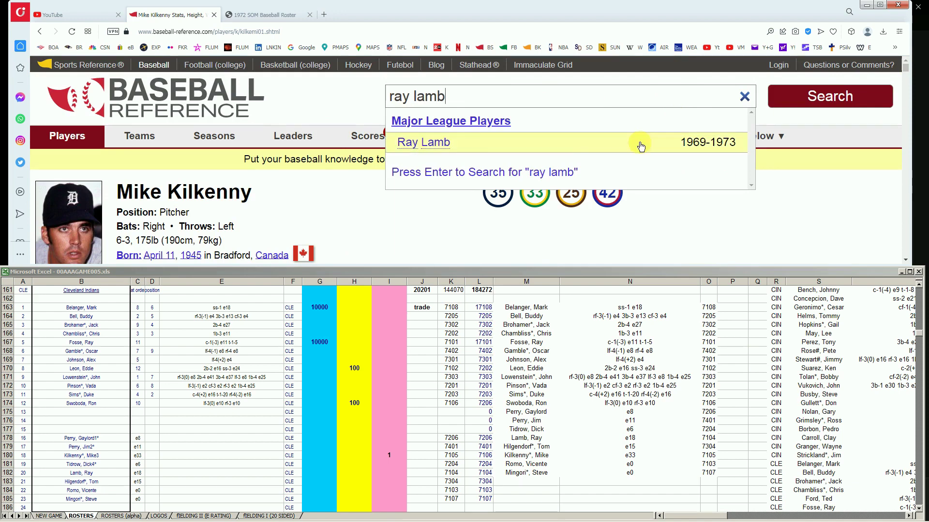
left_click(436, 145)
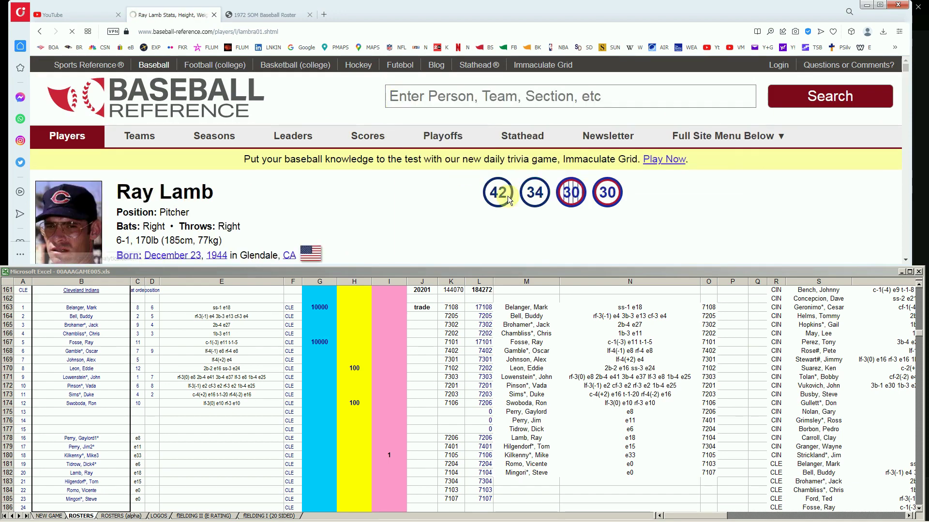
Examine Ray Lamb's season-by-season pitching table, including his 1971 and 1972 Cleveland seasons
scroll(612, 227, "down", 4)
scroll(616, 230, "down", 5)
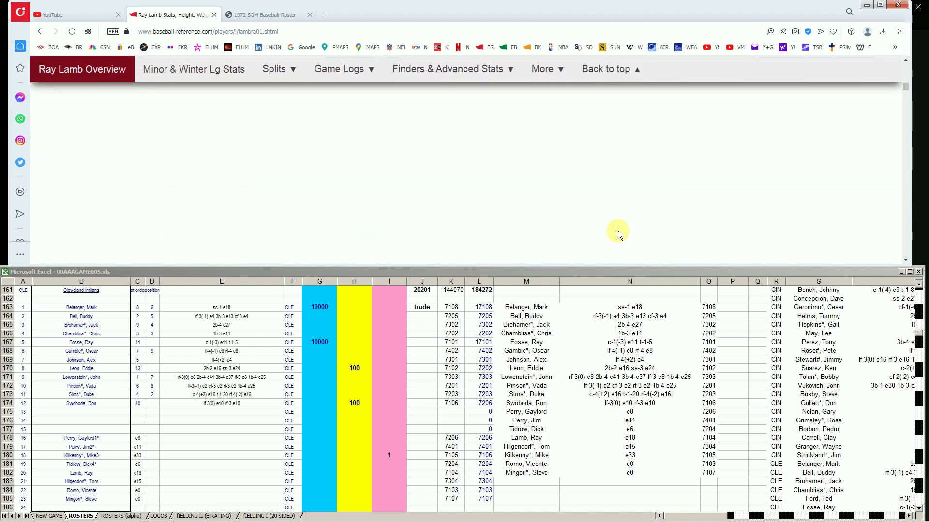
scroll(618, 234, "down", 5)
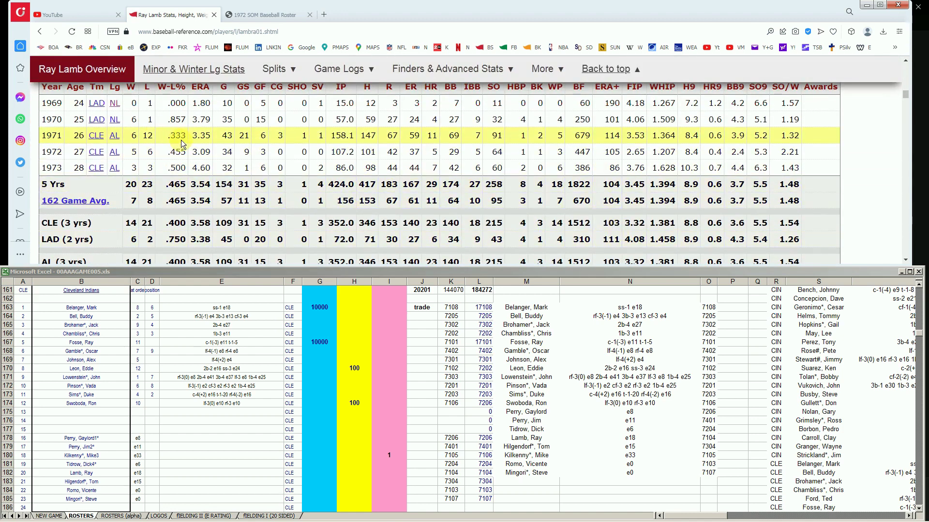
mouse_move(200, 140)
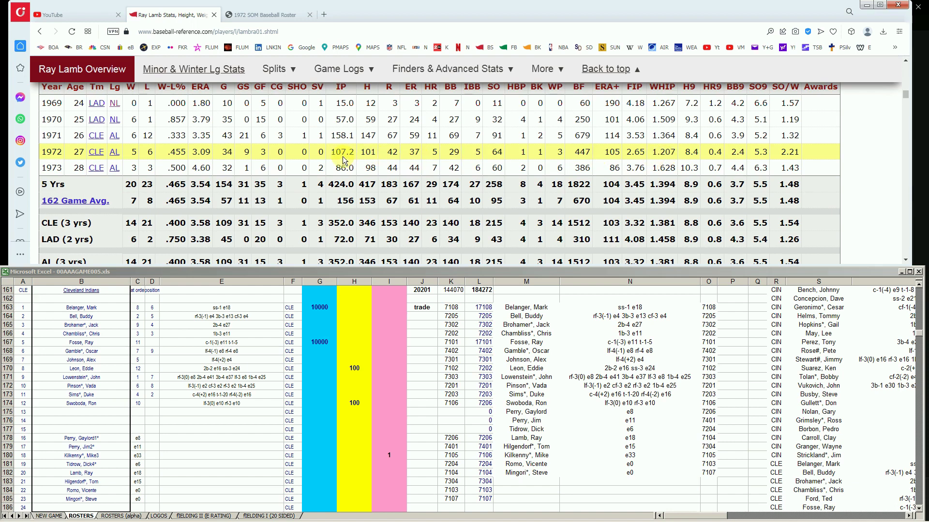
Check the Cleveland Indians pitchers in the roster PDF and enter 10000 in the blue column G for Ray Lamb
left_click(261, 15)
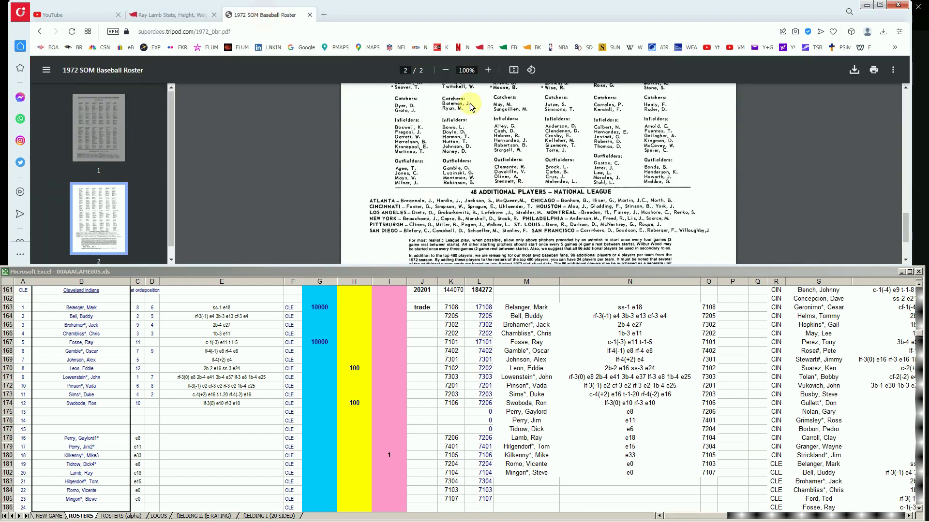
left_click_drag(906, 218, 902, 108)
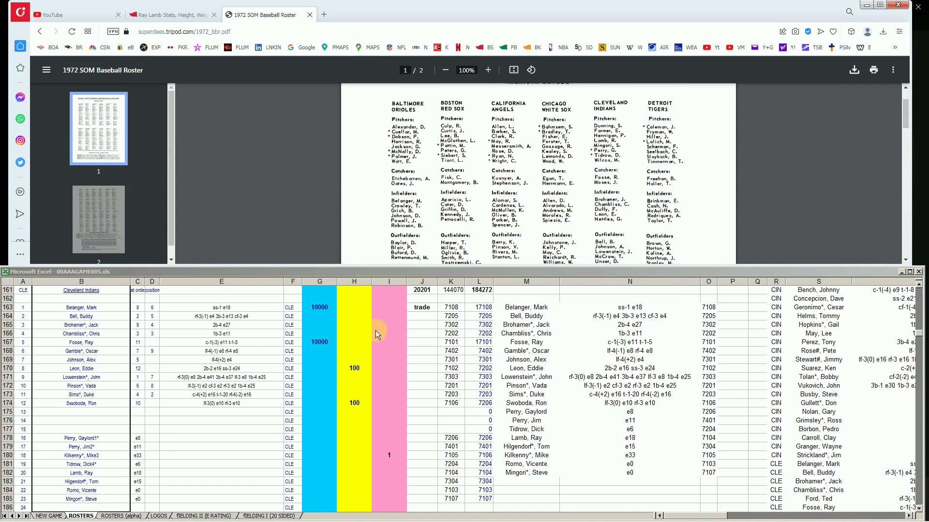
left_click(314, 443)
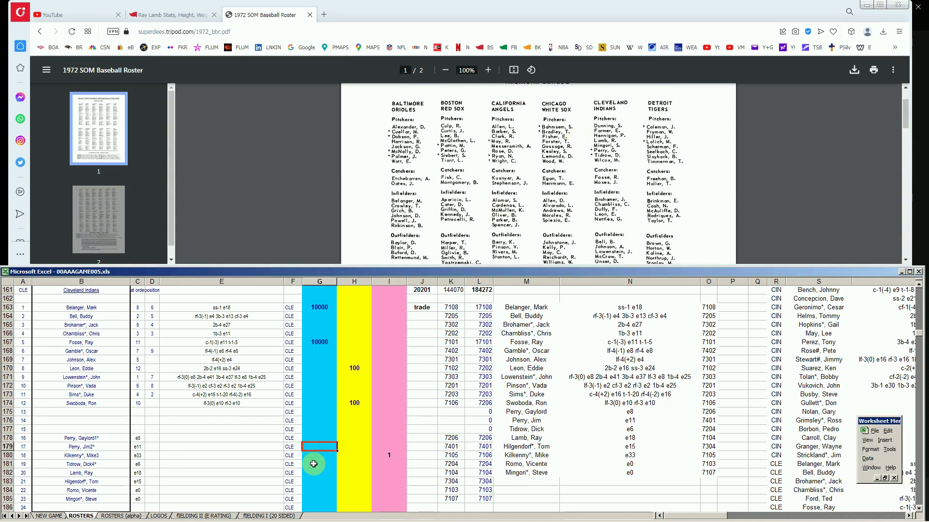
key("Down")
key("Down")
key("Down")
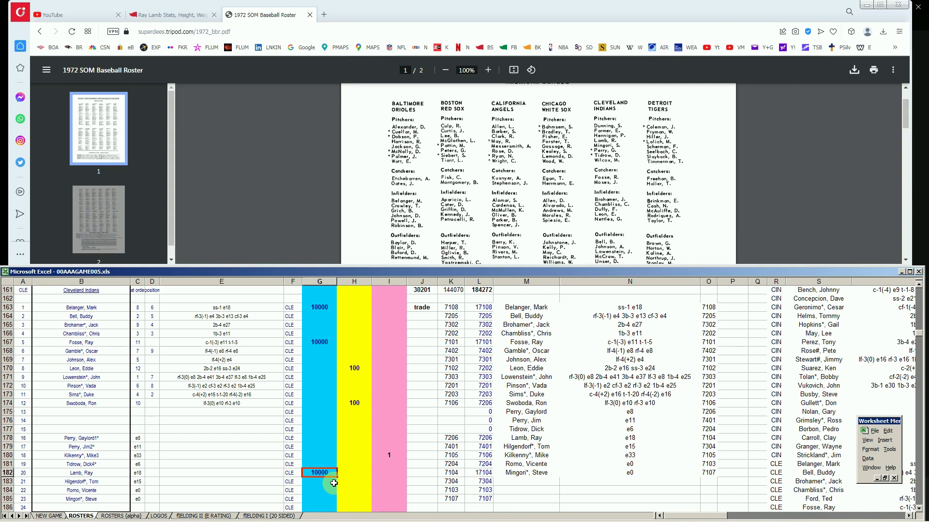
Search Baseball Reference for "vice" and open Vicente Romo's player page
left_click(182, 15)
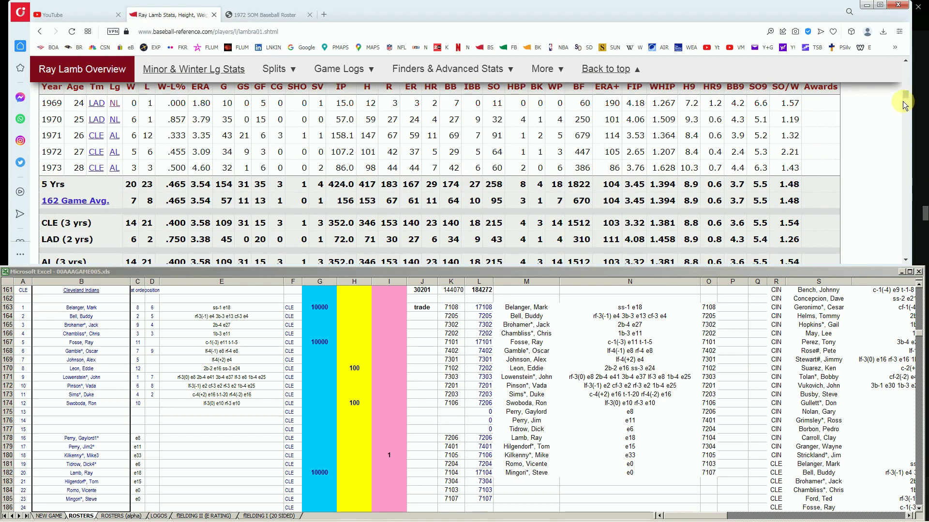
left_click_drag(904, 94, 908, 68)
left_click(705, 96)
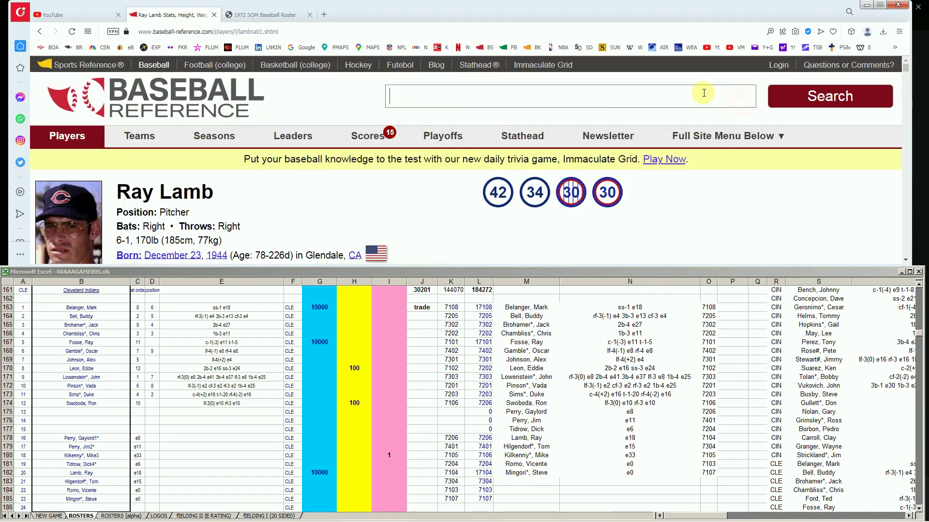
type("vic")
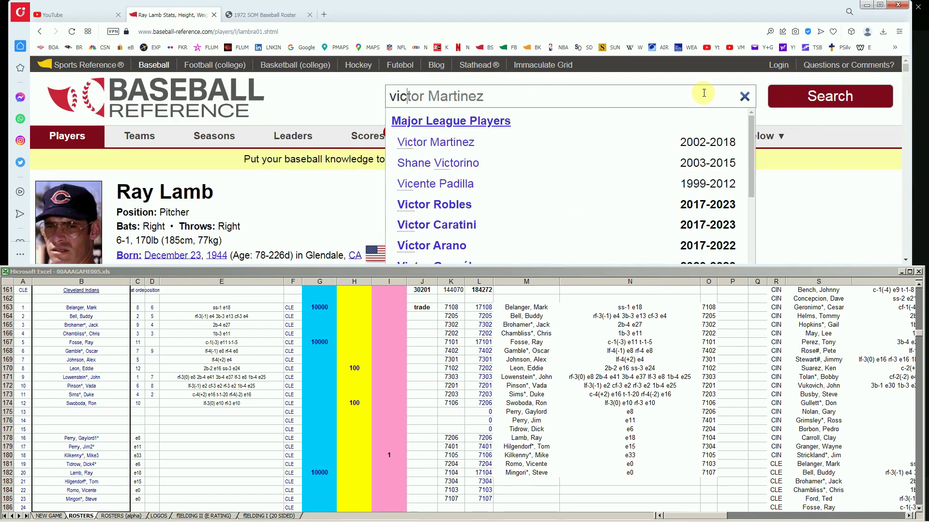
type("e")
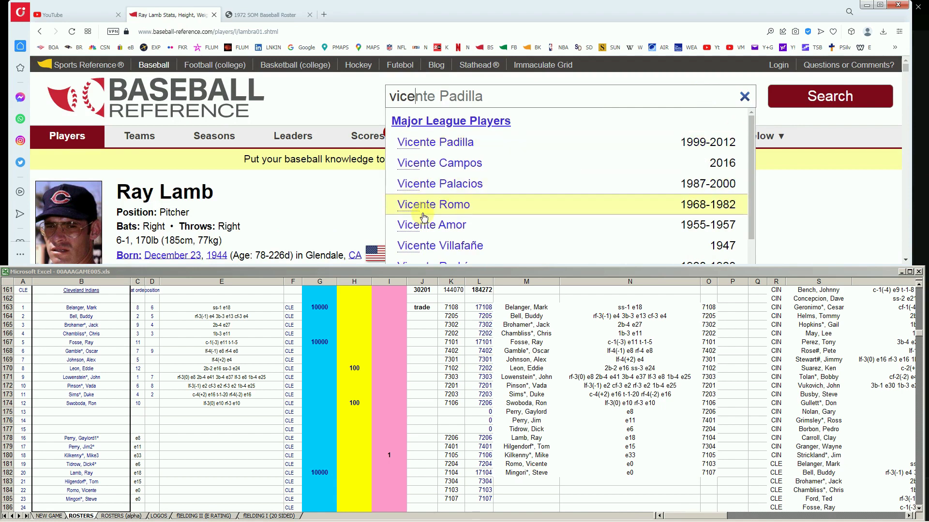
left_click(447, 206)
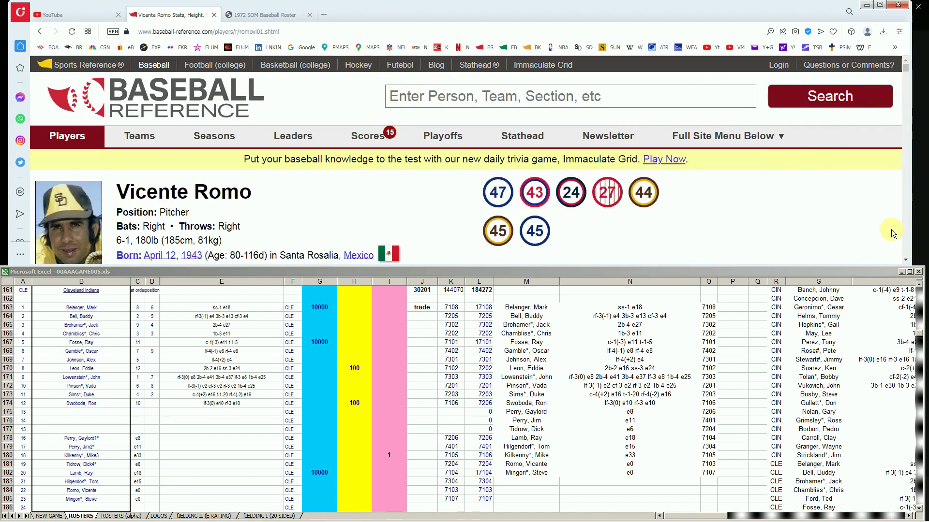
Examine Vicente Romo's season-by-season pitching table, including his 1972 season with the Chicago White Sox
left_click(906, 260)
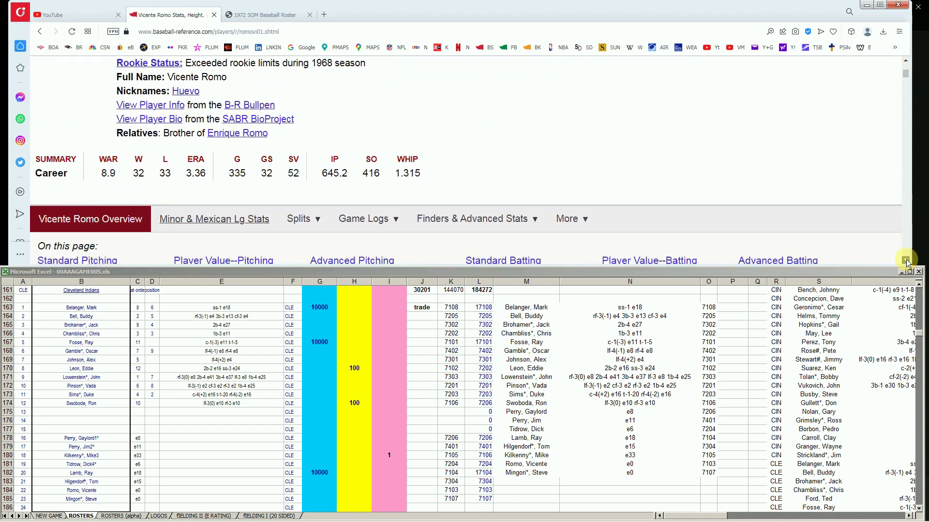
scroll(906, 261, "down", 8)
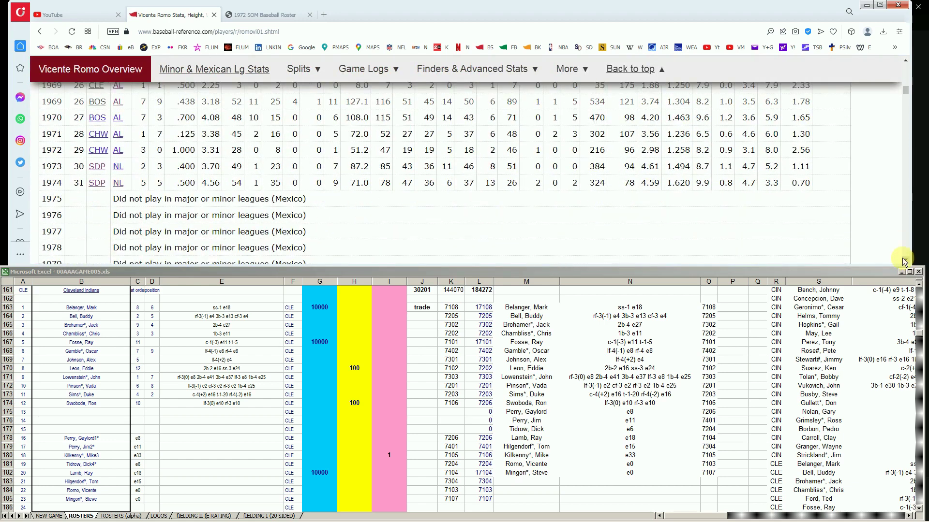
scroll(397, 202, "down", 2)
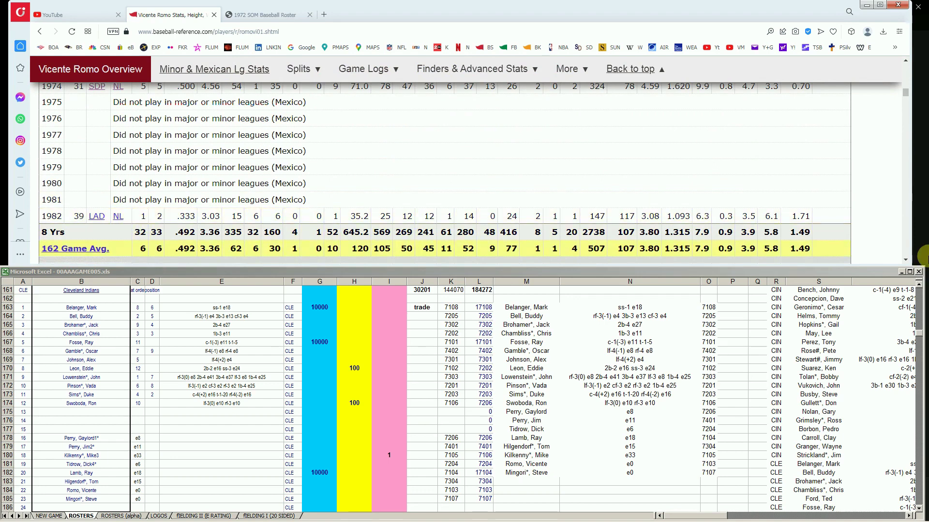
left_click_drag(908, 92, 907, 85)
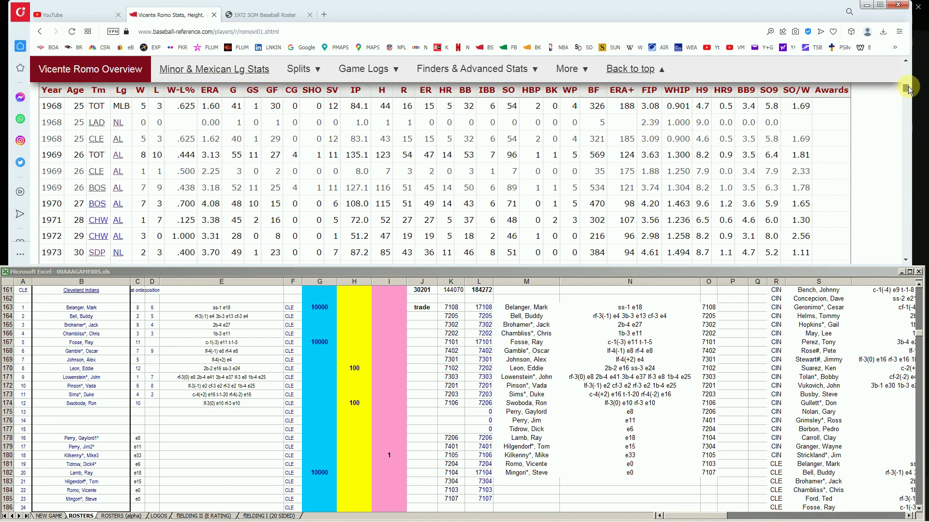
scroll(83, 231, "down", 1)
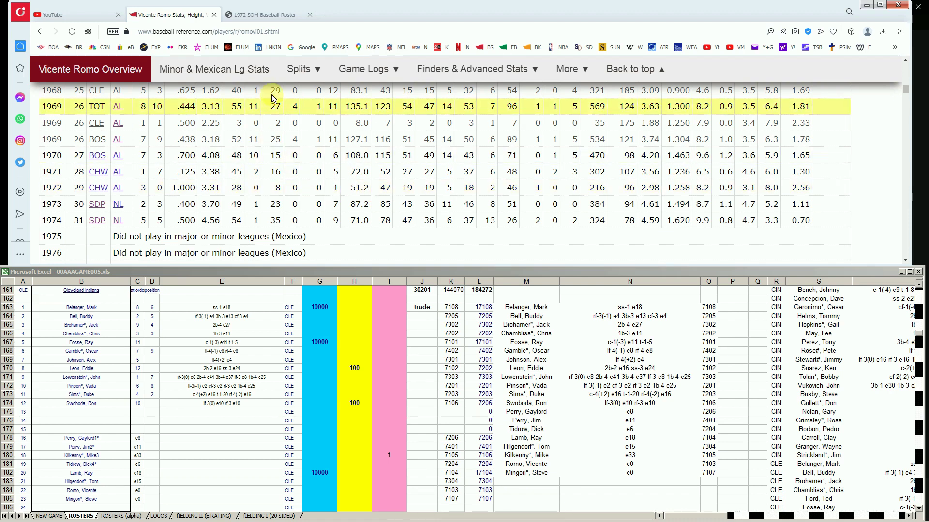
Check the additional American League players in the roster PDF and enter 10000 in the blue column G for Vicente Romo
left_click(274, 17)
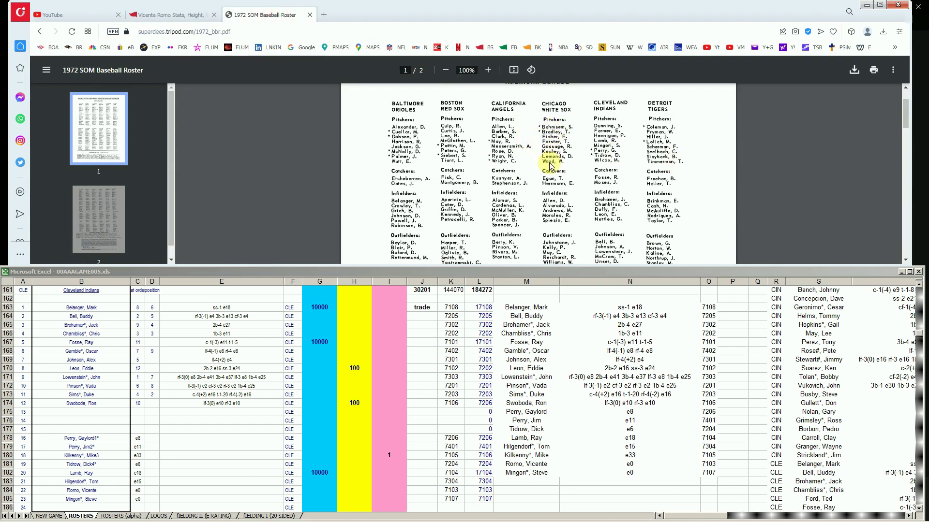
left_click_drag(908, 125, 895, 174)
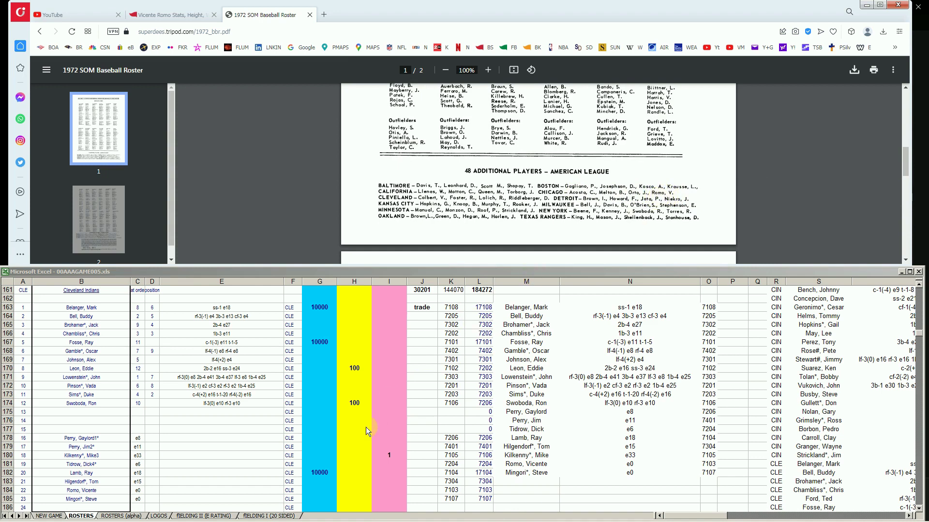
left_click(316, 491)
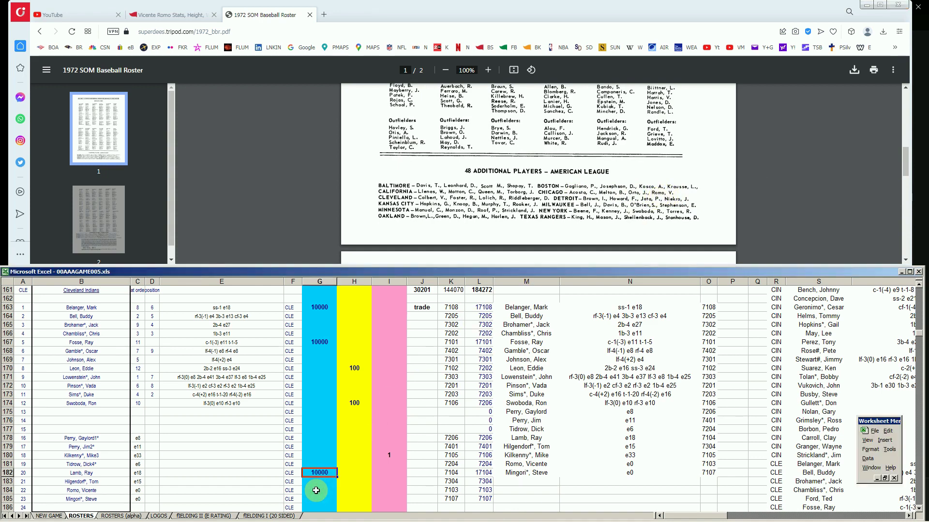
left_click(320, 490)
type("10000")
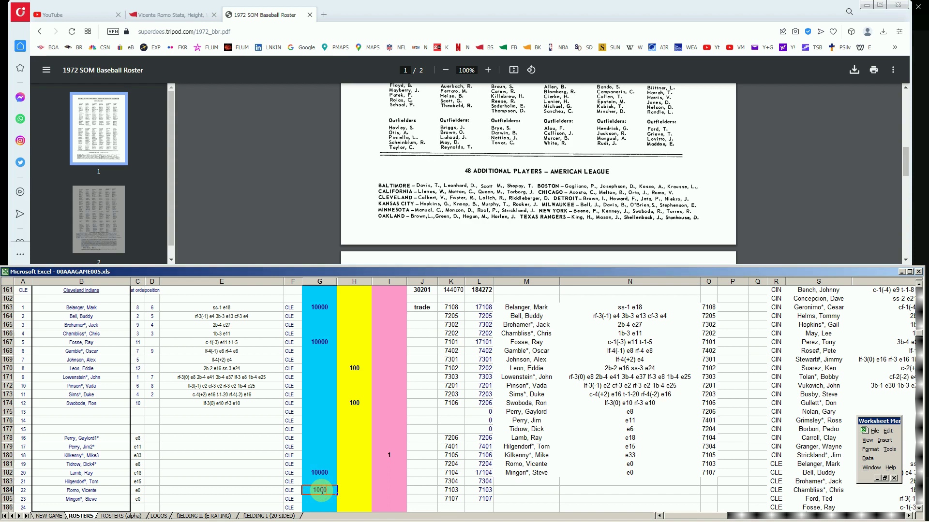
key("Up")
left_click(321, 490)
Search Baseball Reference for "steve m" and open Steve Mingori's player page
left_click(177, 15)
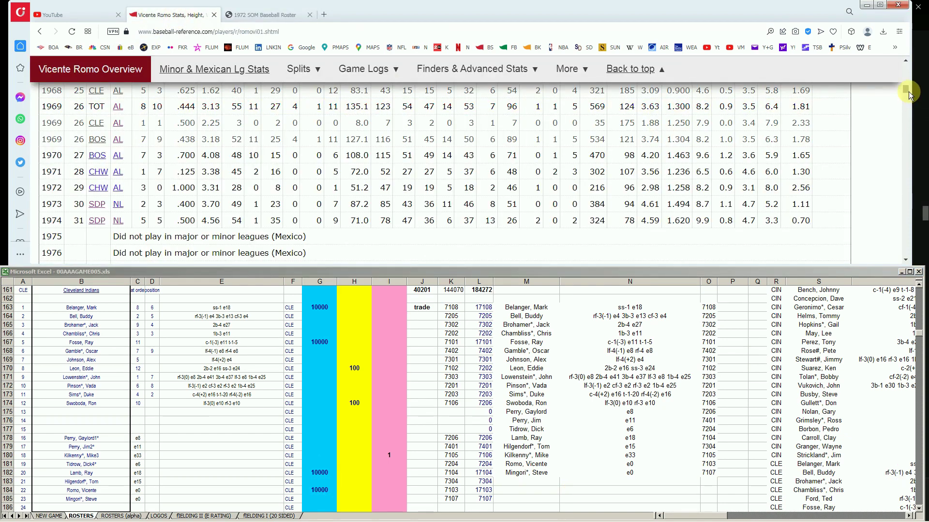
left_click_drag(904, 89, 908, 69)
left_click(710, 89)
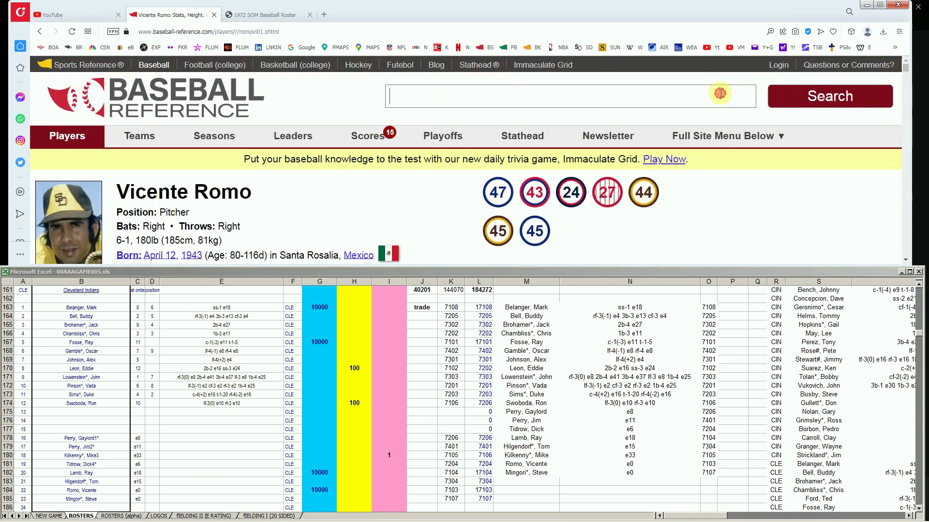
type("steve")
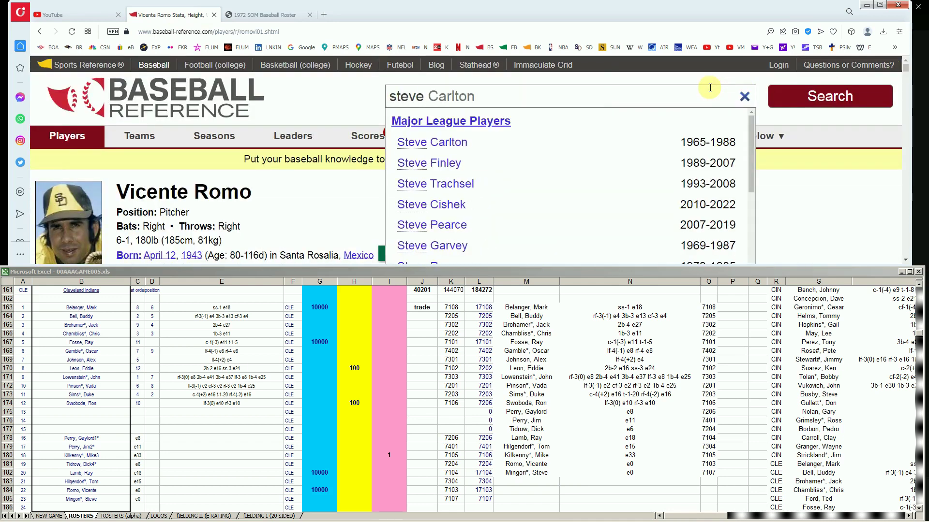
type(" m")
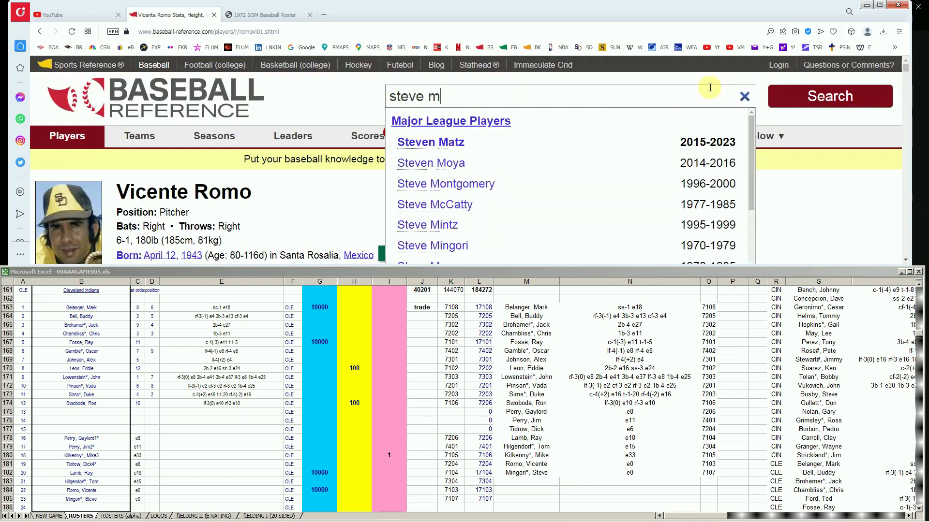
left_click(466, 246)
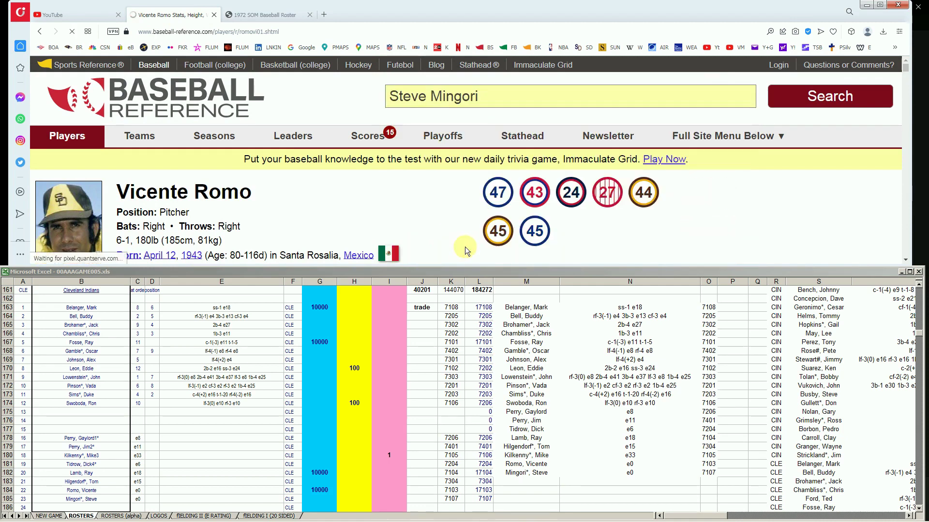
Examine Steve Mingori's season-by-season pitching table, including his 1971 to 1973 Cleveland seasons and his Kansas City years
scroll(665, 232, "down", 2)
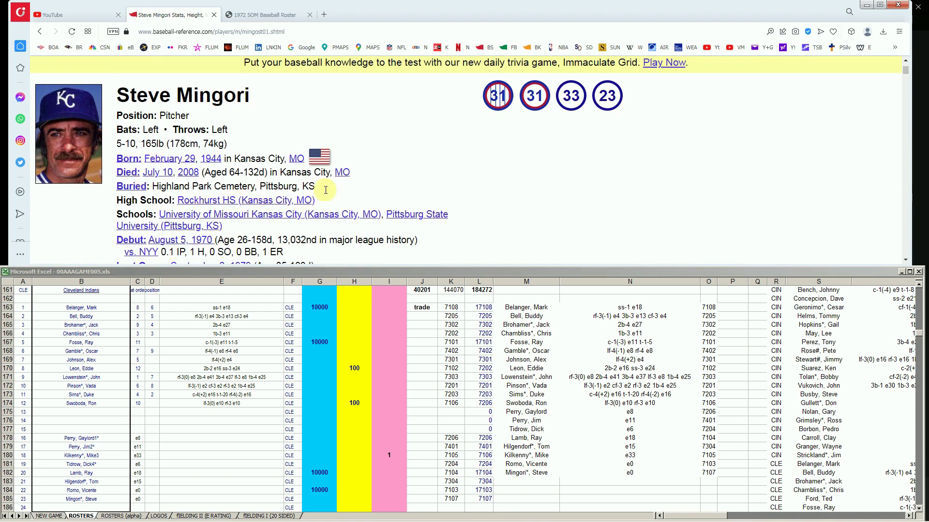
scroll(622, 207, "down", 3)
scroll(622, 207, "down", 4)
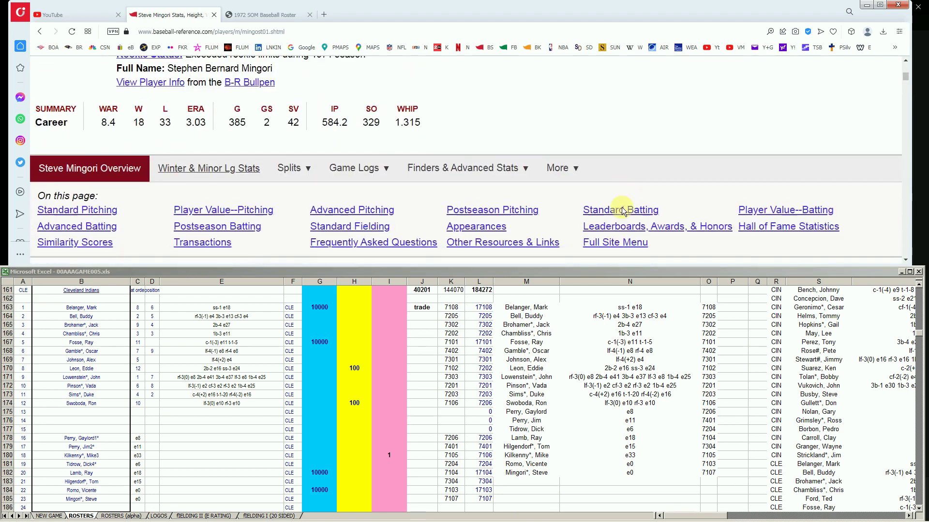
scroll(622, 207, "down", 3)
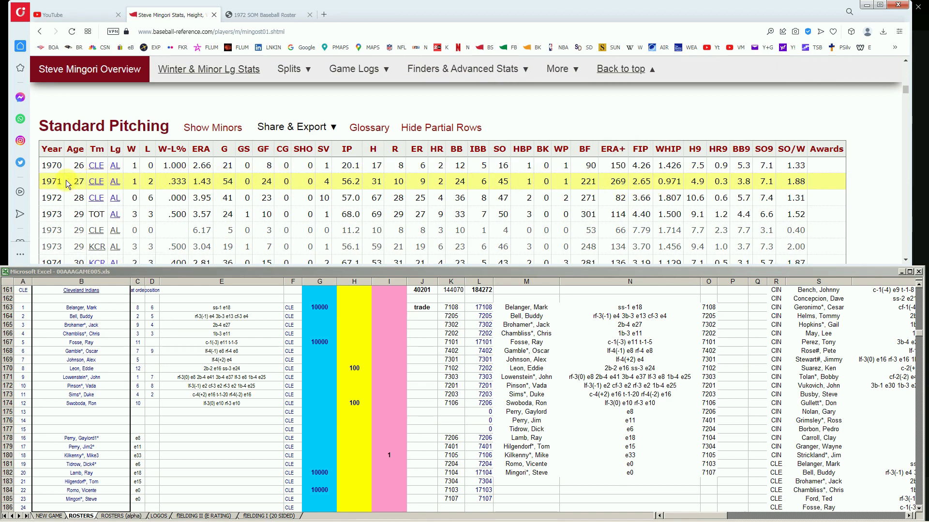
scroll(65, 180, "down", 1)
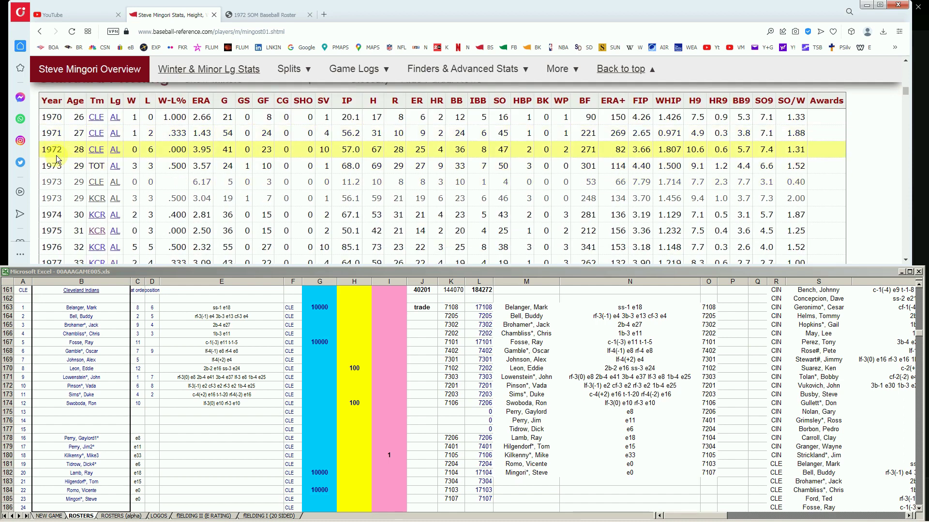
scroll(57, 223, "down", 2)
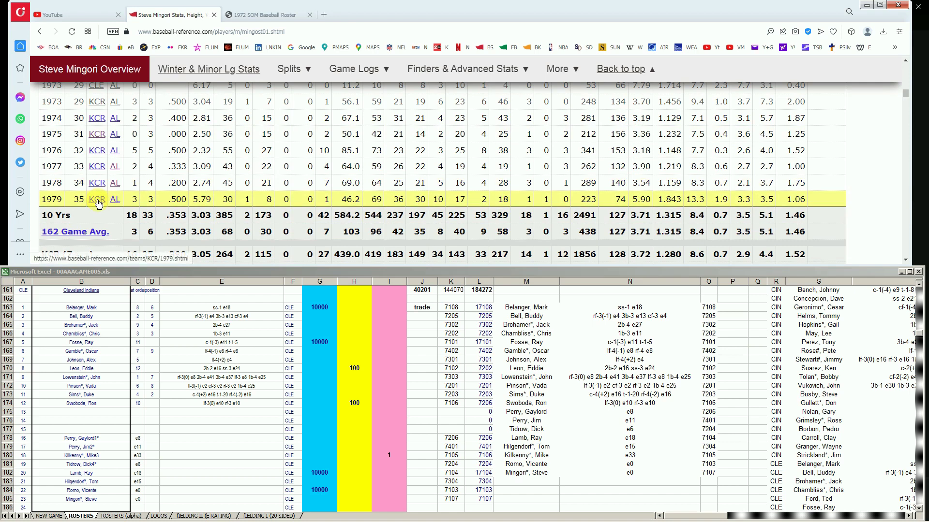
scroll(98, 203, "up", 1)
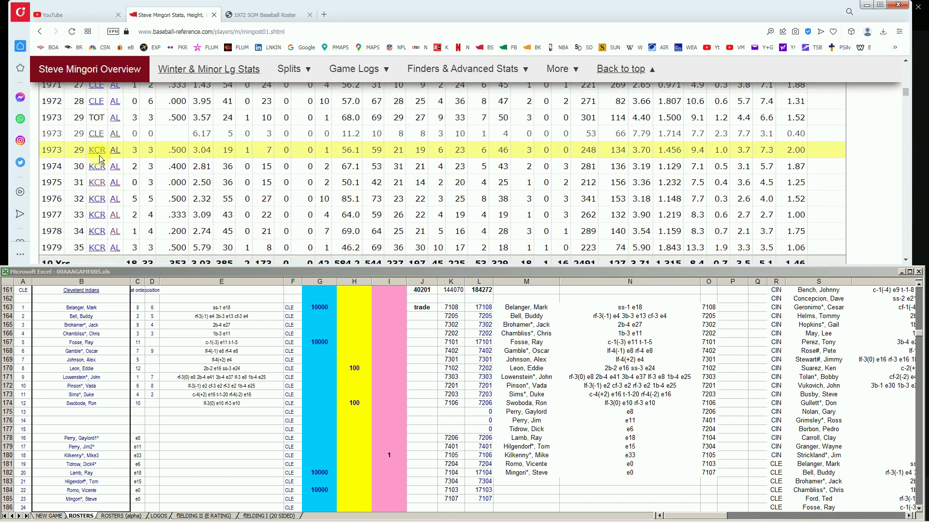
scroll(100, 155, "up", 1)
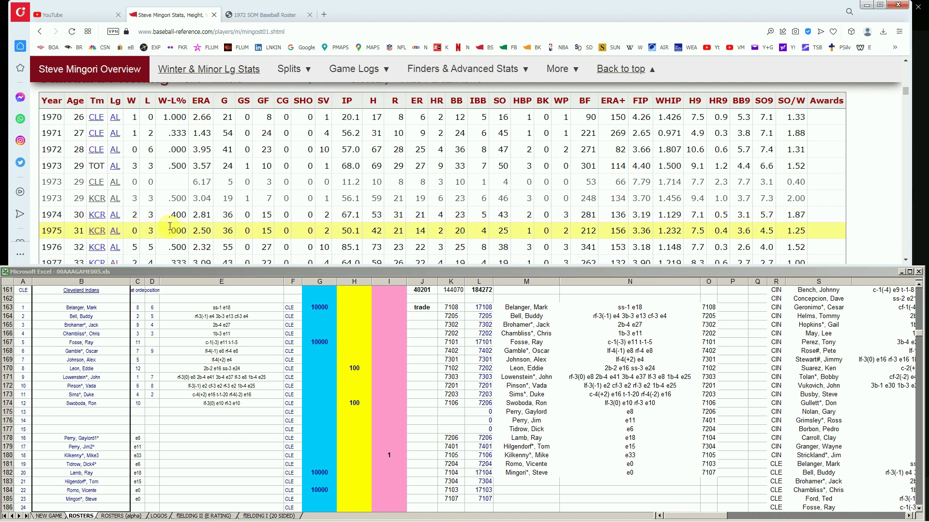
mouse_move(208, 218)
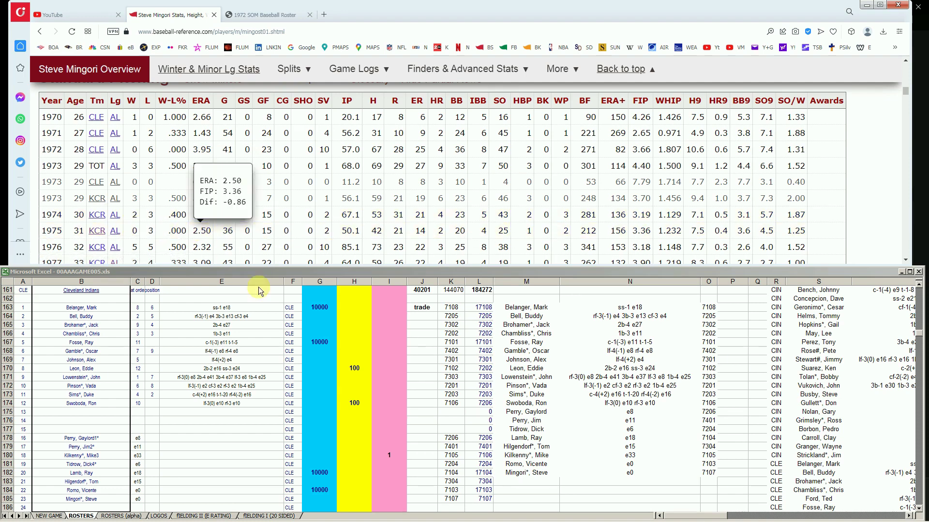
Enter 10000 in the blue column G and "trade" in column J for Steve Mingori
left_click(313, 488)
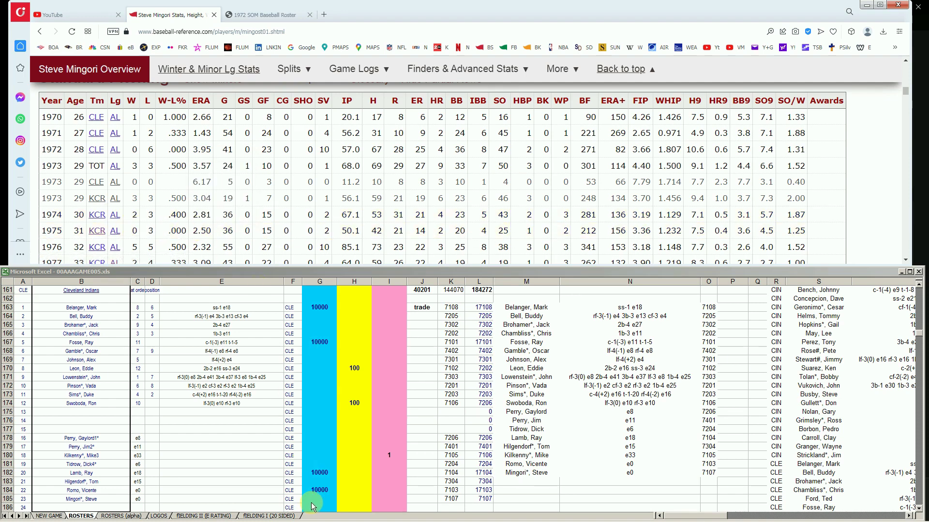
left_click(312, 500)
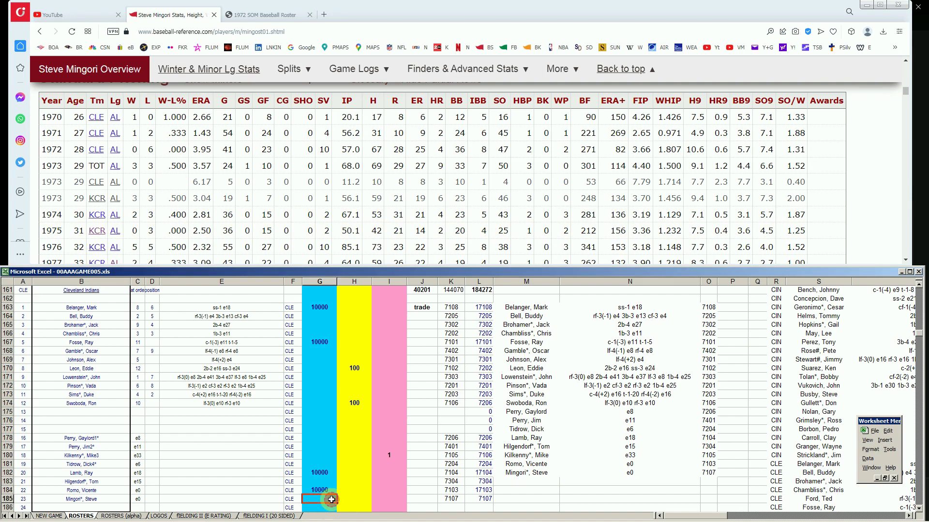
type("10000")
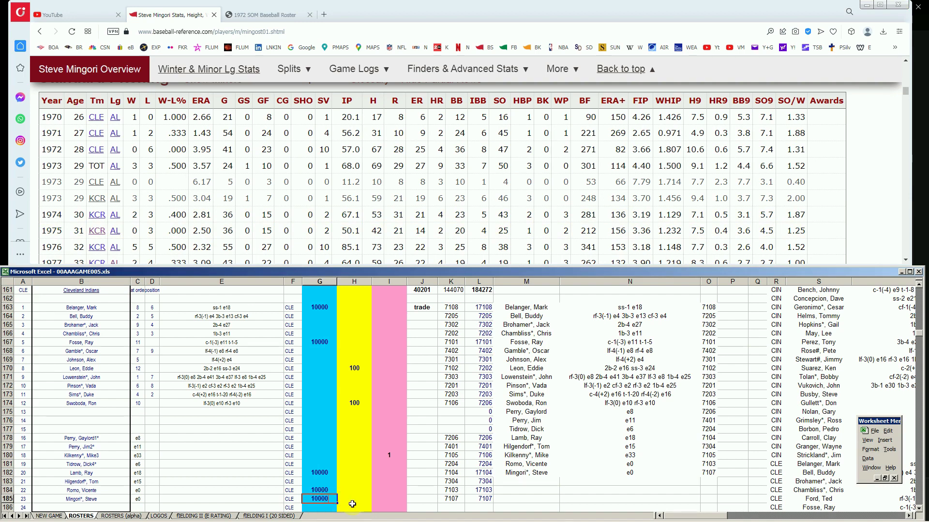
key("Right")
key("Right")
key("Right")
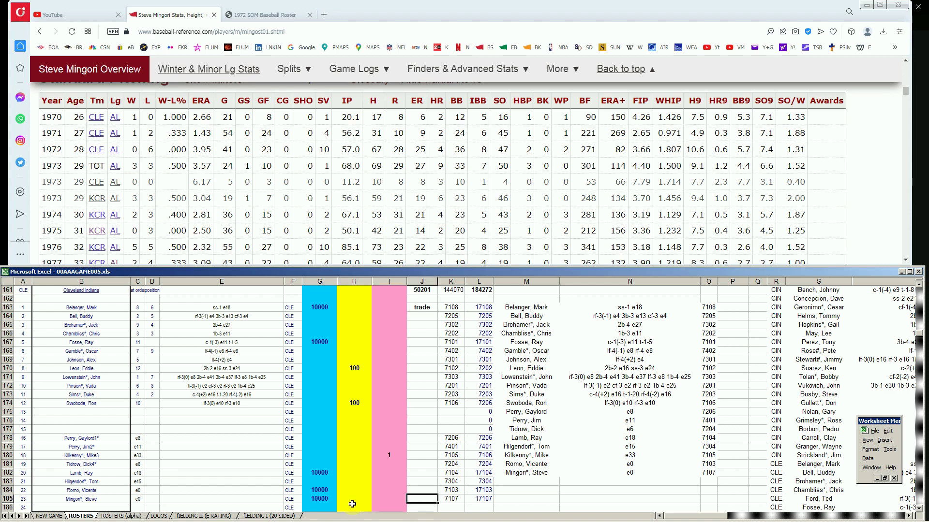
type("trade")
key("Up")
key("Down")
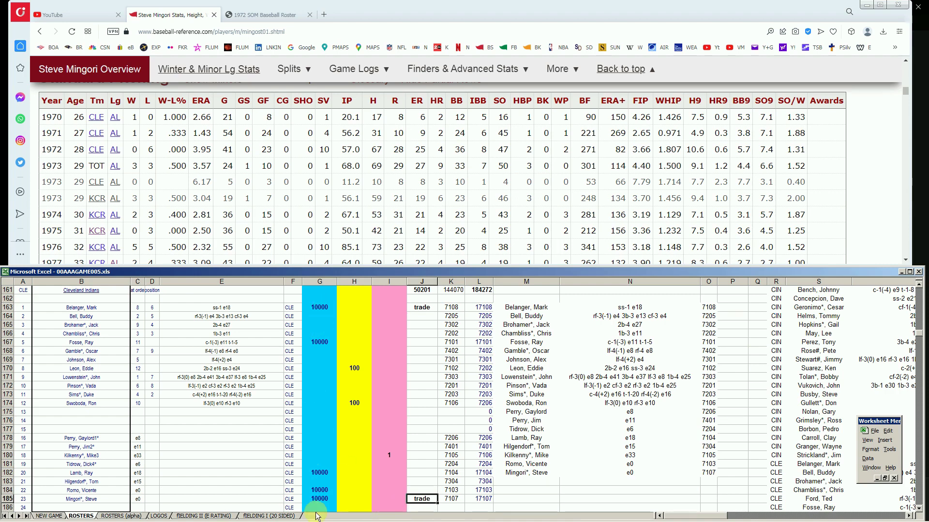
left_click(319, 342)
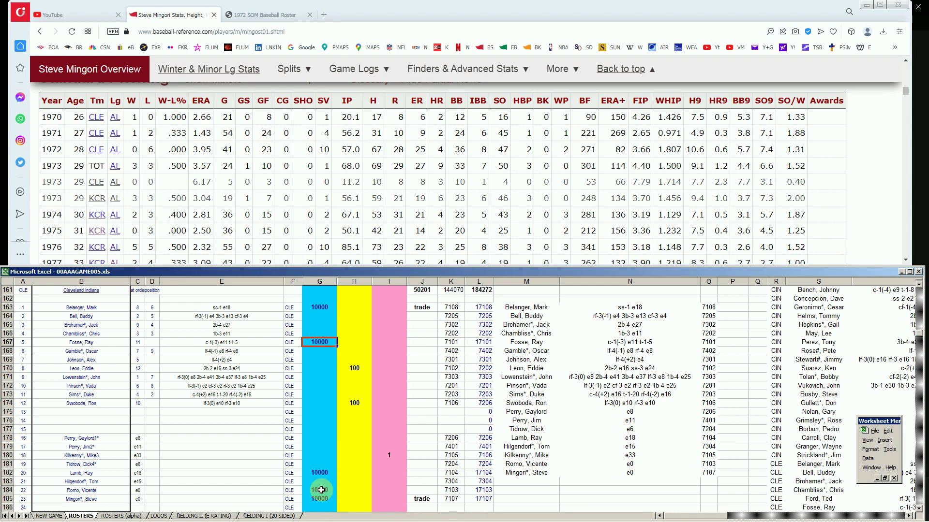
left_click(390, 429)
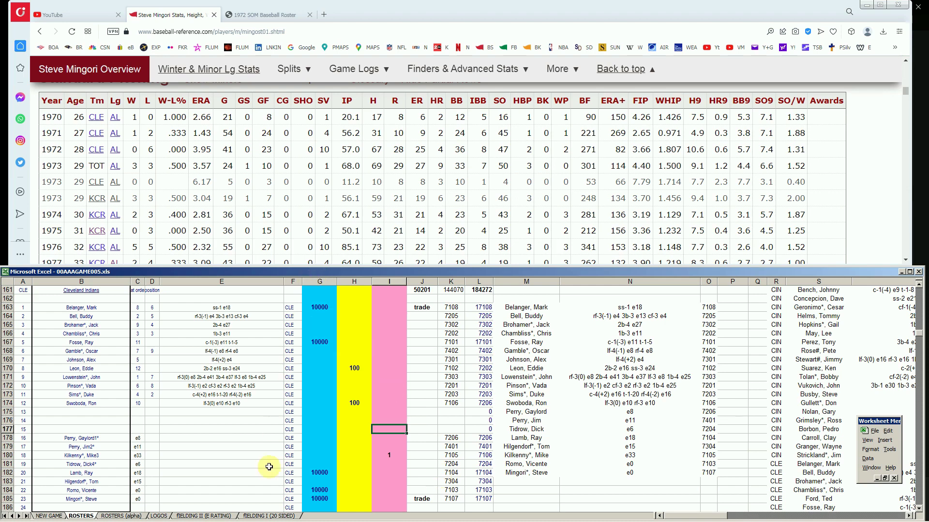
left_click(320, 282)
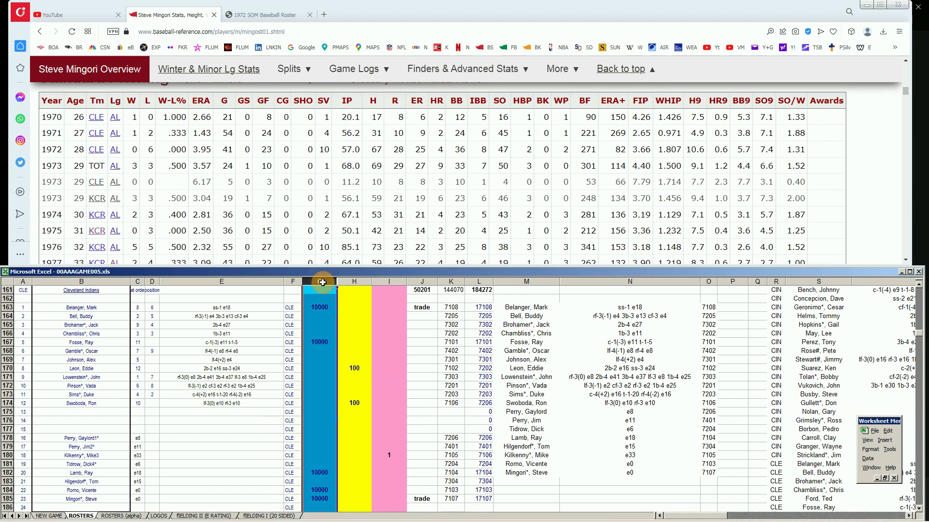
left_click(321, 322)
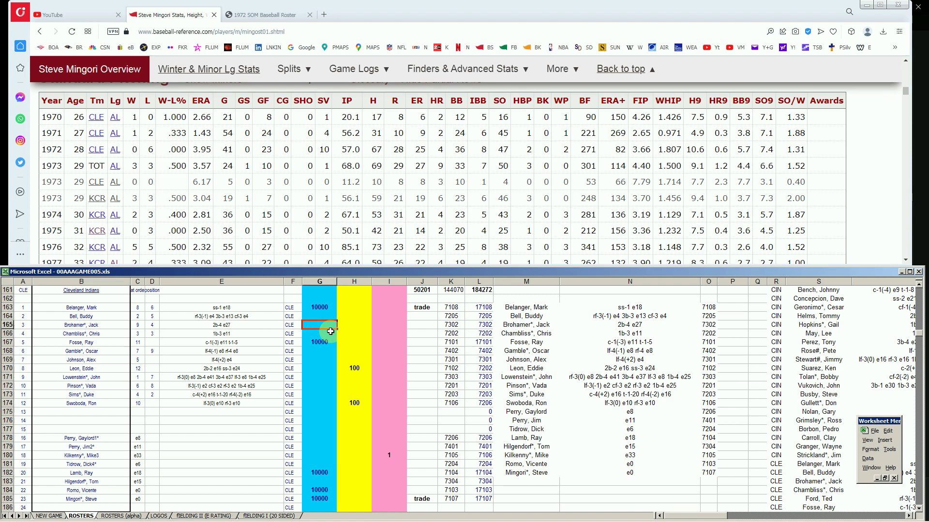